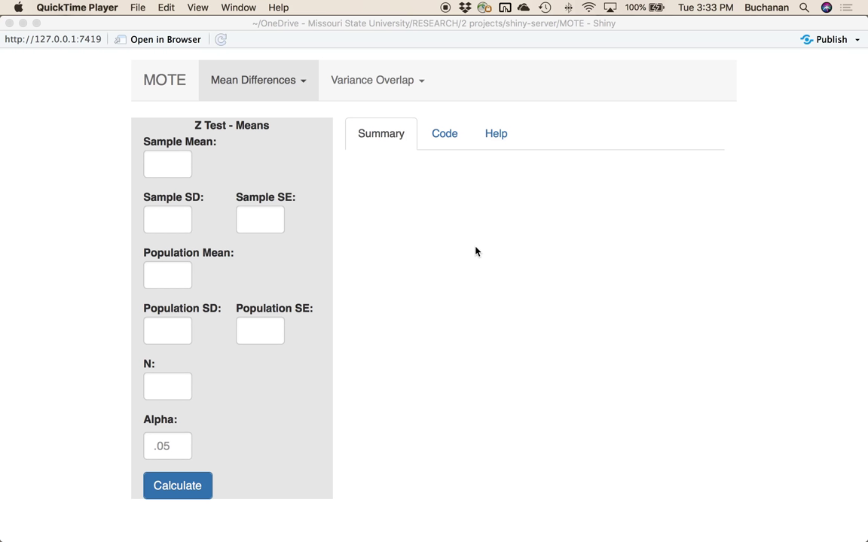
Bring RStudio forward and open MOTE's Variance Overlap list of calculators
left_click(390, 81)
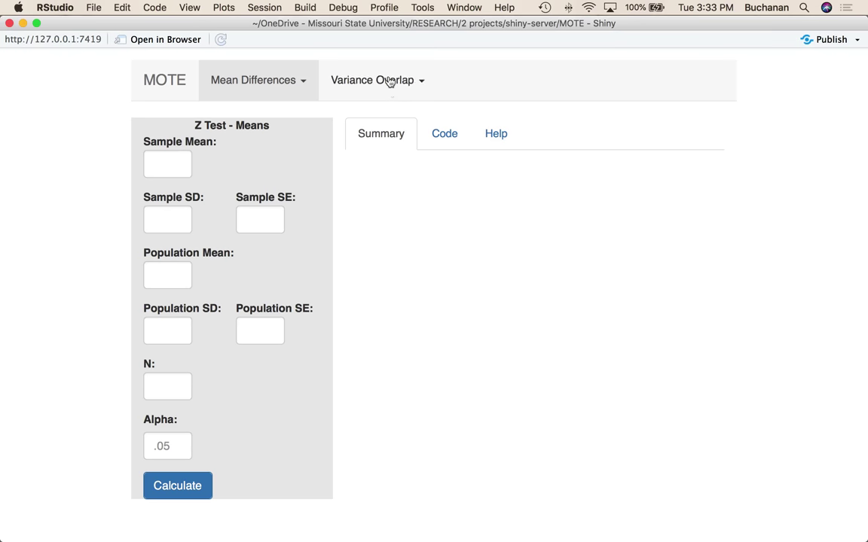
left_click(390, 82)
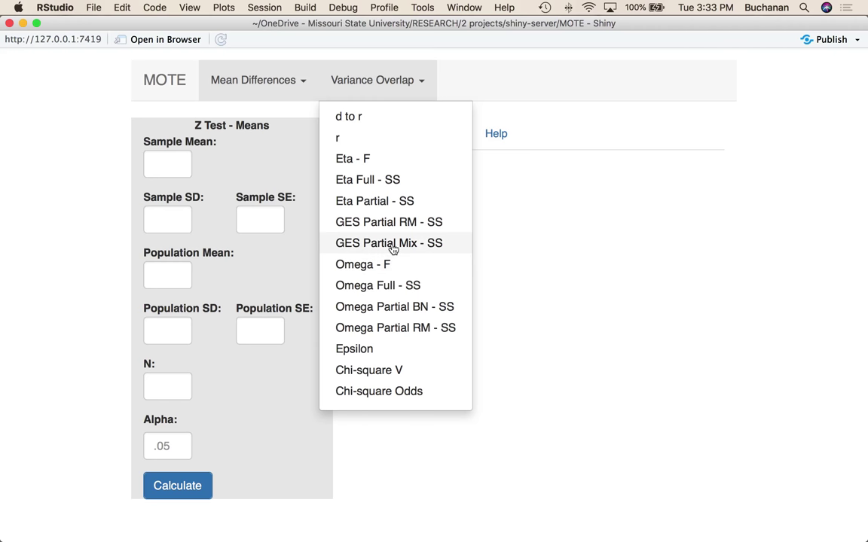
Switch to Eta Full - SS and review its eta squared formula and documentation
left_click(385, 181)
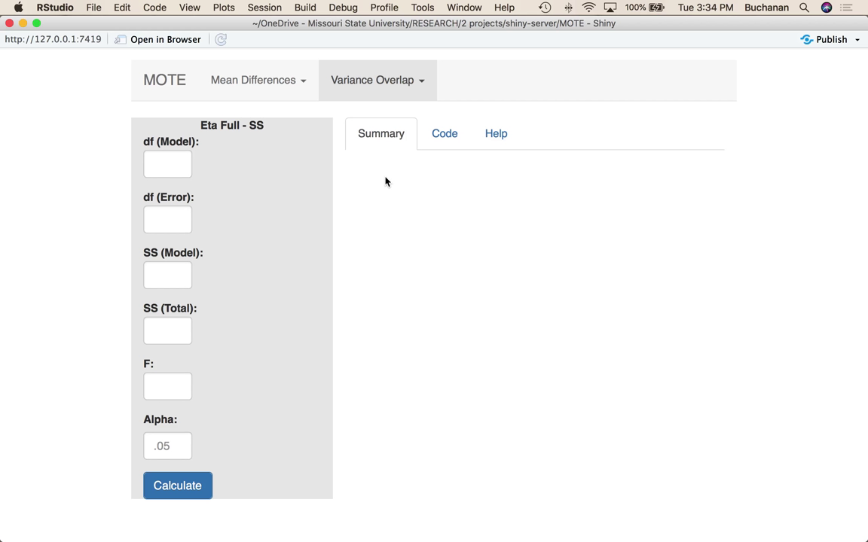
left_click(445, 139)
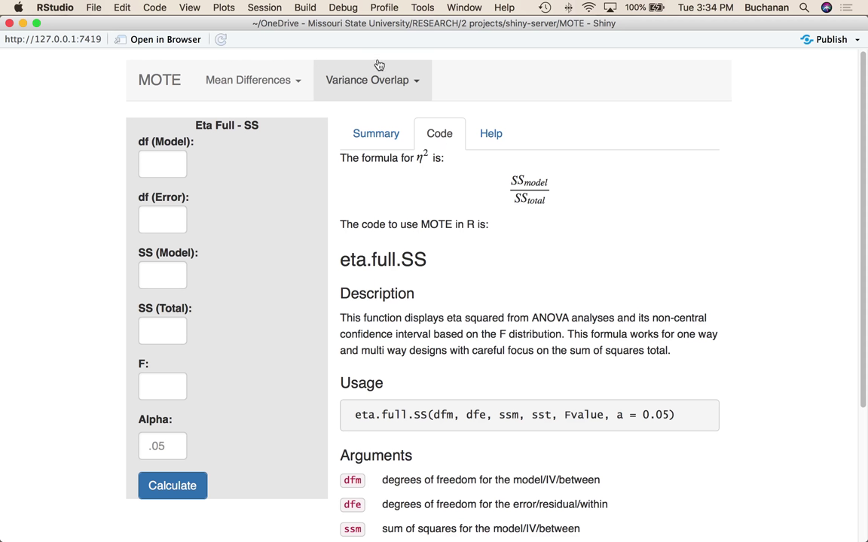
left_click(338, 75)
Review the Code-tab formulas and documentation for Omega - F and Omega Full - SS
left_click(316, 239)
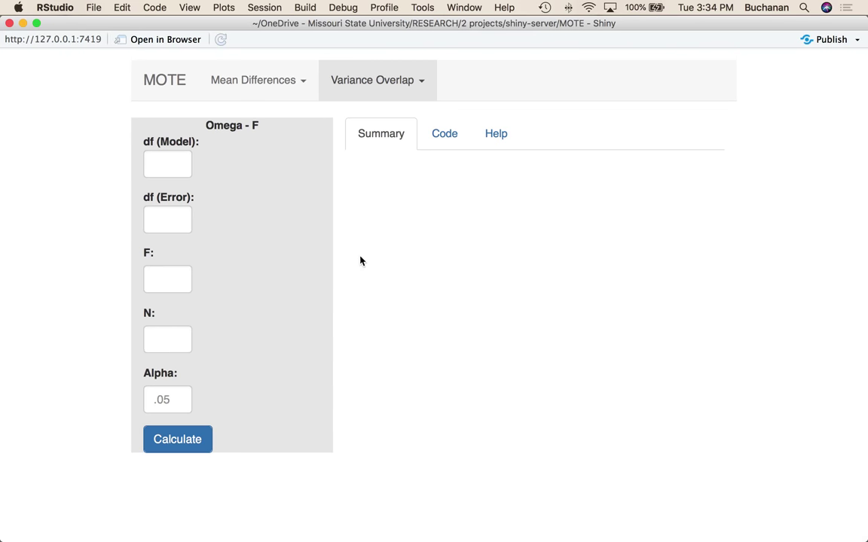
left_click(444, 145)
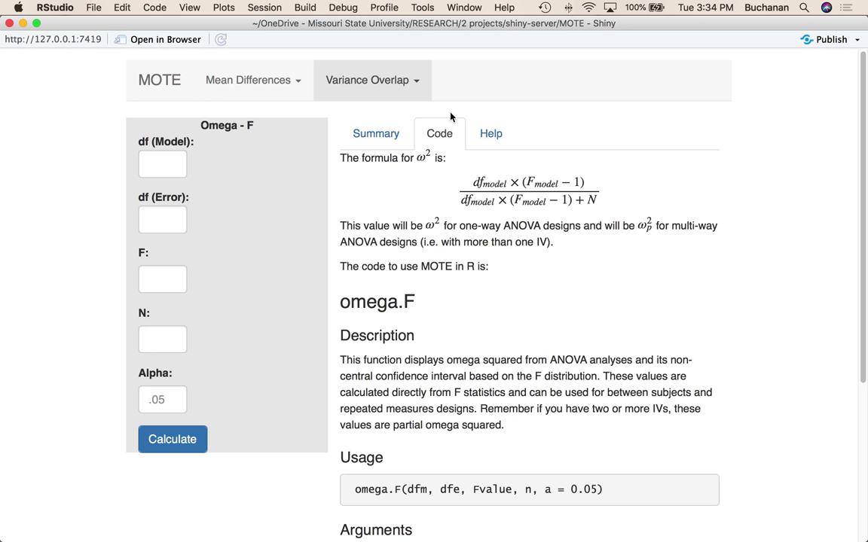
left_click(362, 84)
left_click(373, 286)
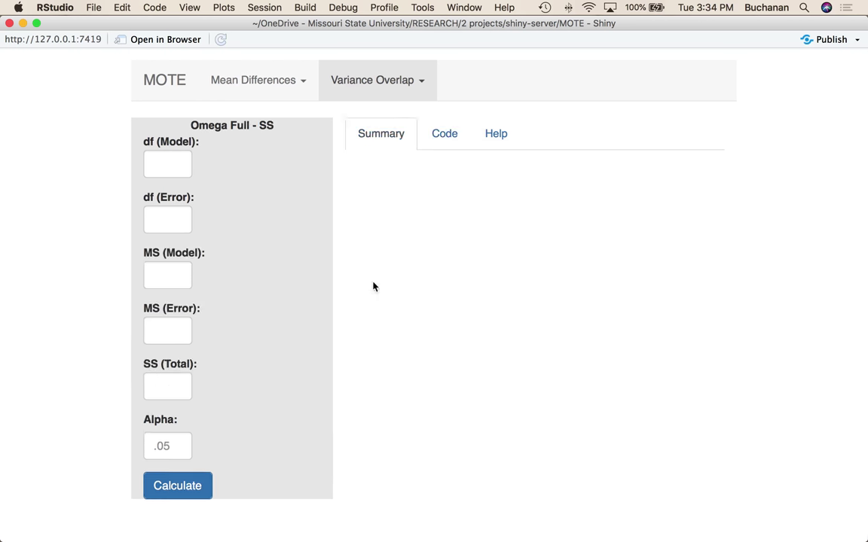
left_click(442, 141)
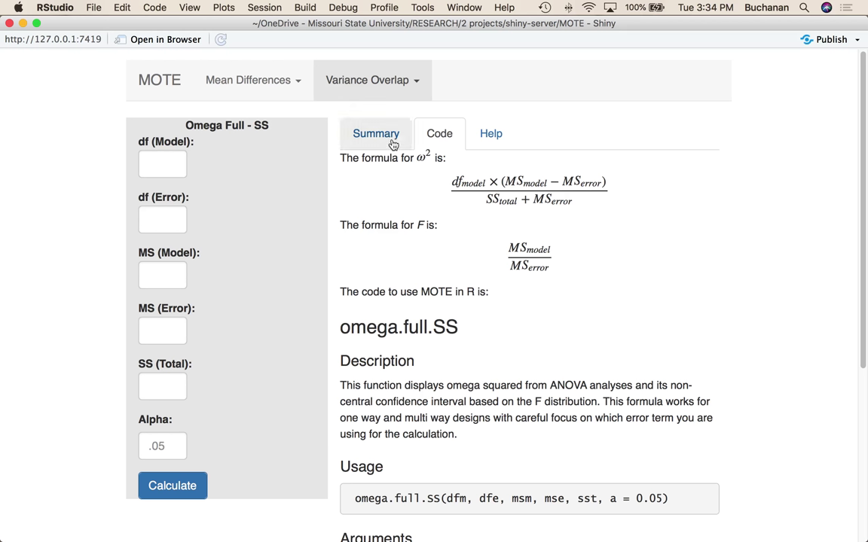
Review the epsilon.full.SS formula, then go back to the Eta Full - SS calculator
left_click(384, 88)
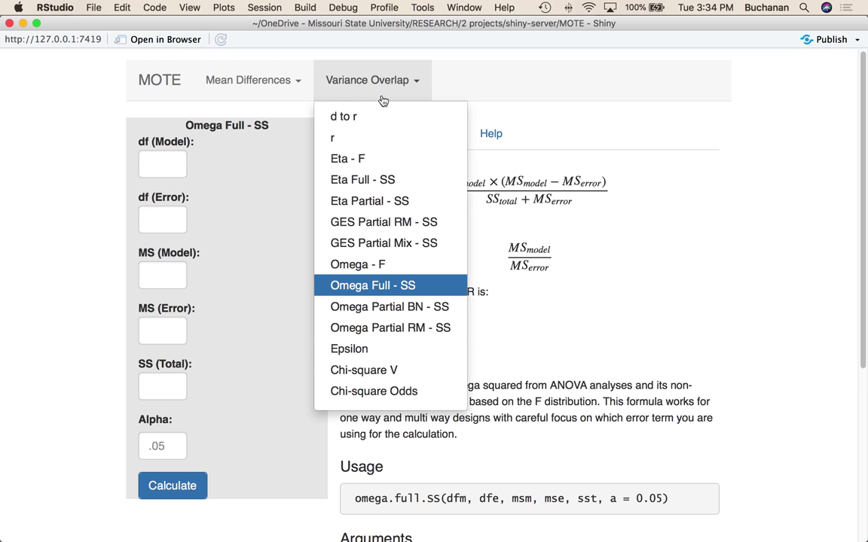
left_click(384, 346)
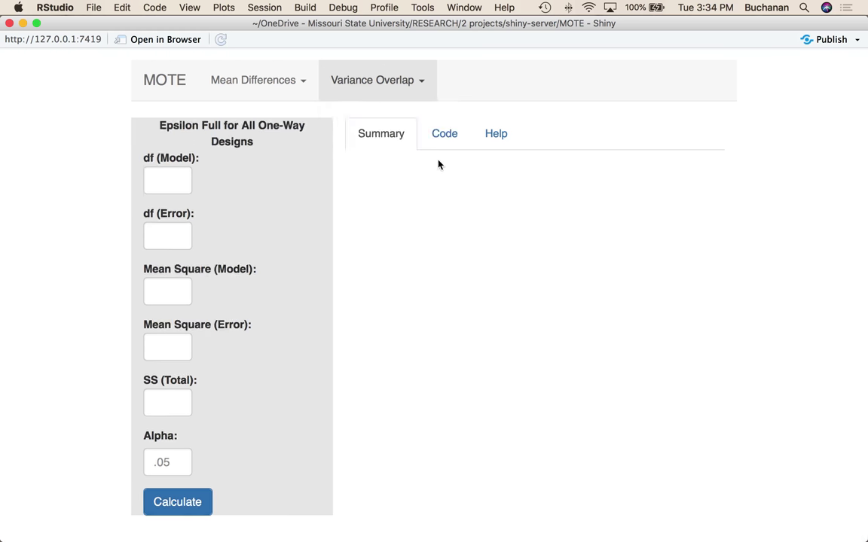
left_click(445, 135)
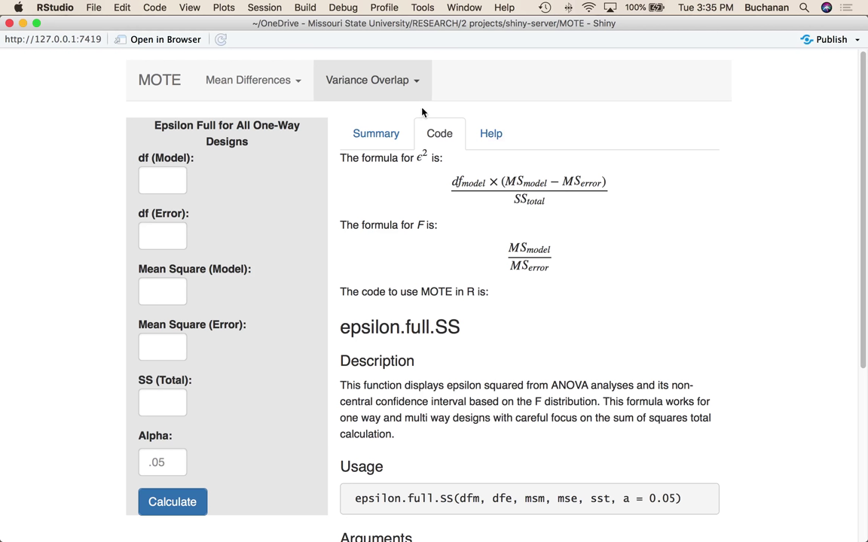
left_click(358, 92)
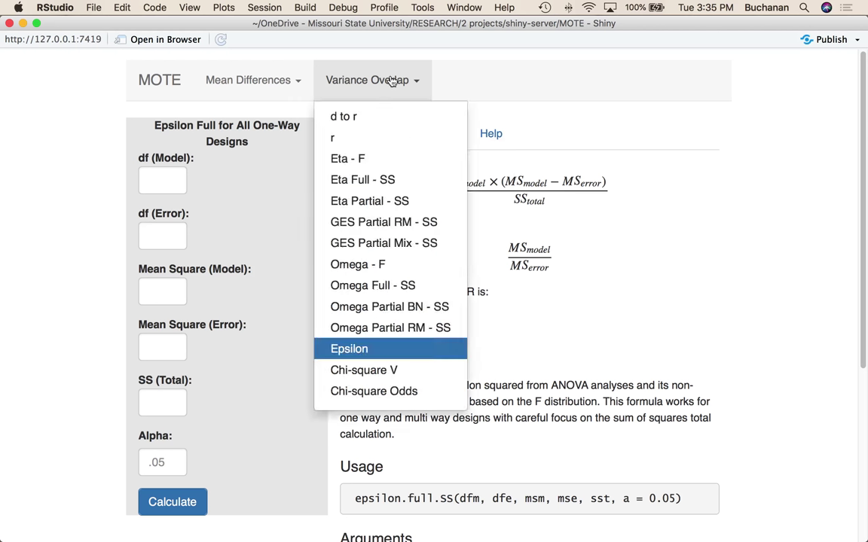
left_click(362, 176)
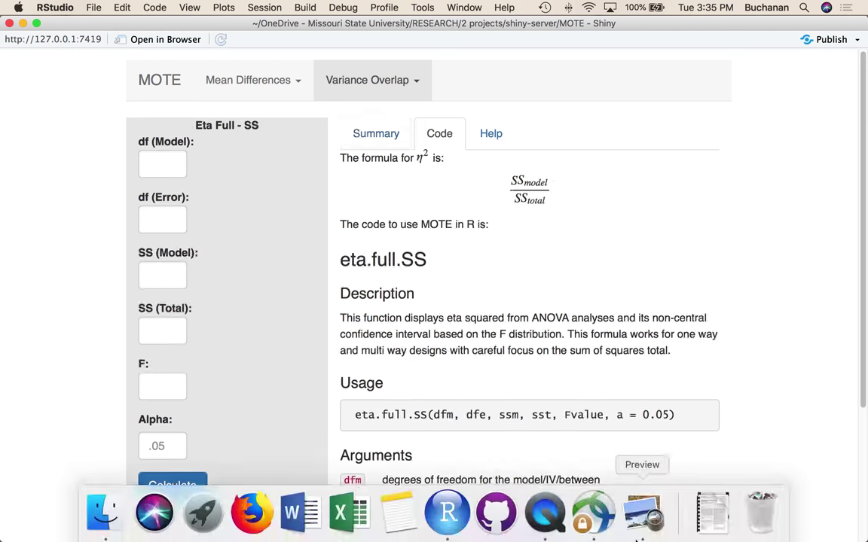
In Preview's JASP ANOVA table, mark Sum of Squares 25.24, df 2 and 8, and F 5.134
left_click(642, 516)
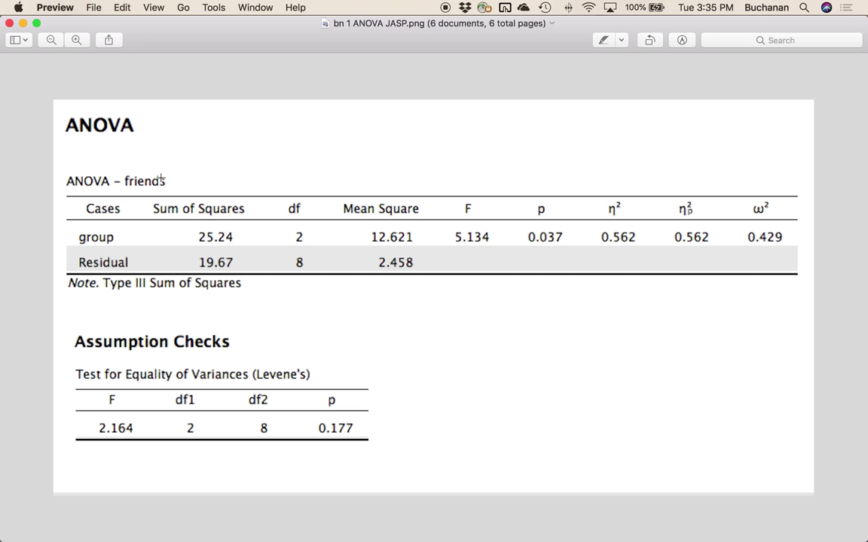
left_click_drag(149, 186, 254, 279)
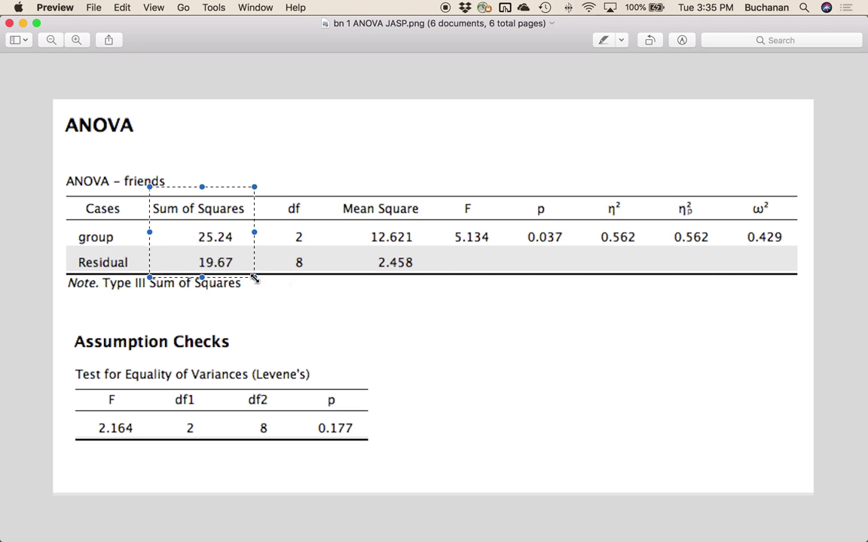
left_click(127, 217)
left_click_drag(145, 221, 274, 250)
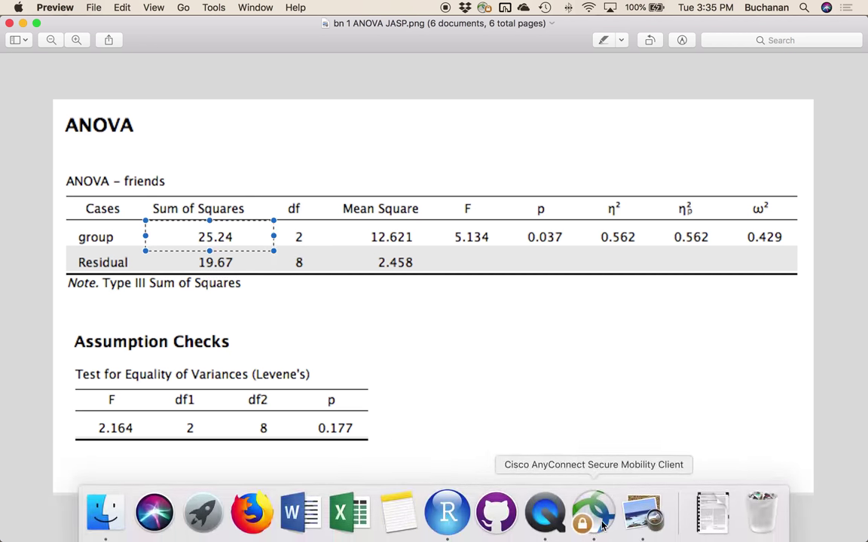
left_click_drag(277, 191, 315, 277)
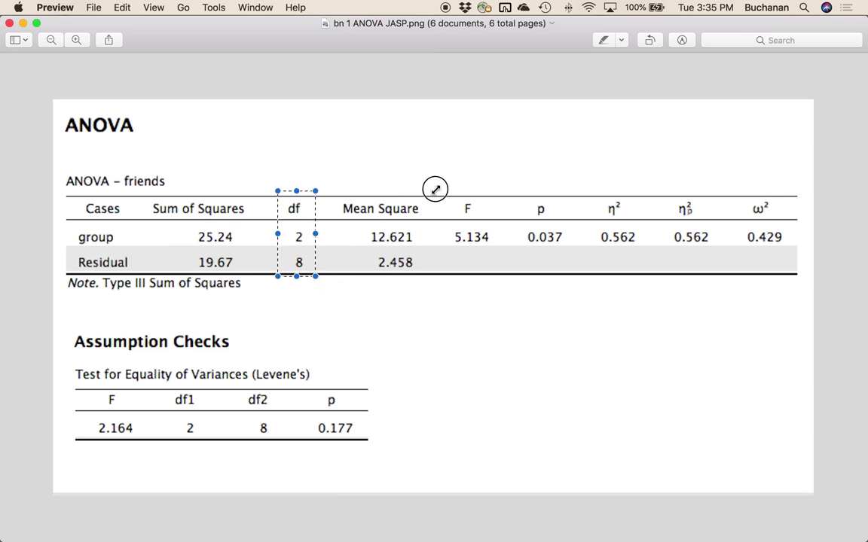
left_click_drag(435, 189, 518, 259)
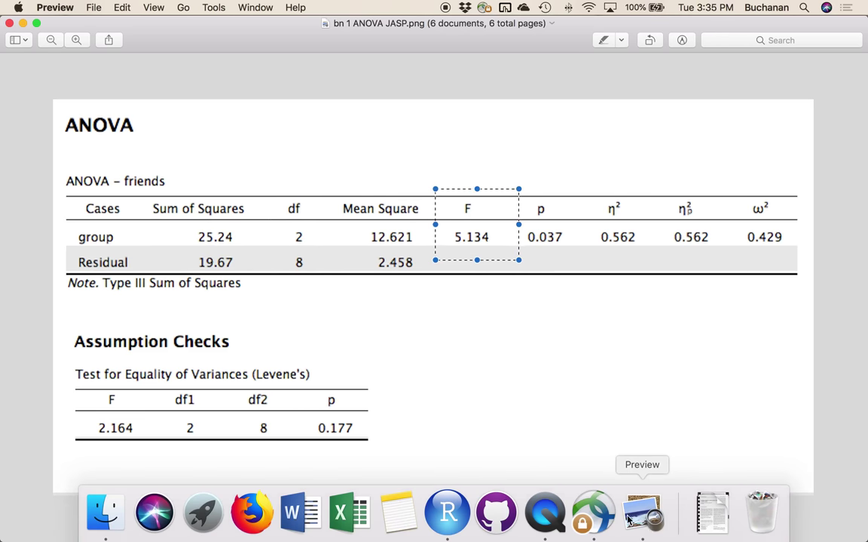
In Eta Full - SS, enter df (Model) 2, df (Error) 8 and SS (Model) 25.24
left_click(444, 516)
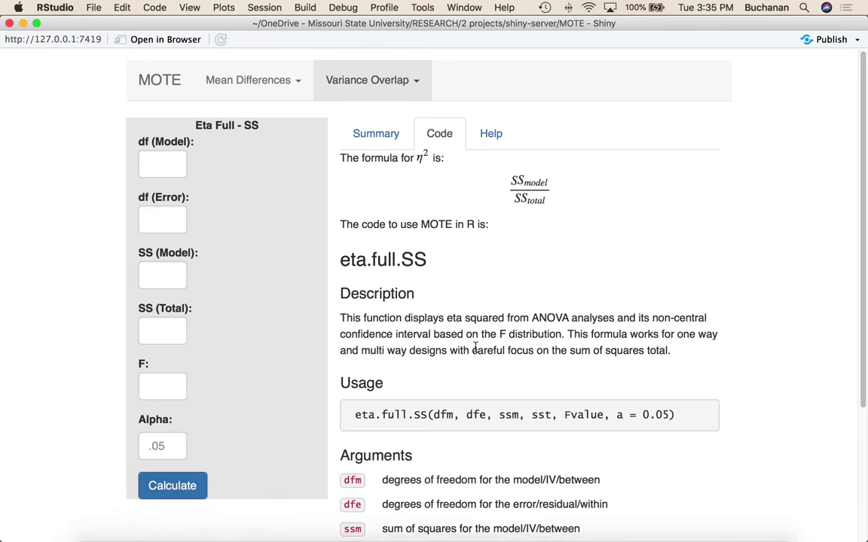
left_click(160, 161)
type("2")
key("Tab")
type("8")
key("Tab")
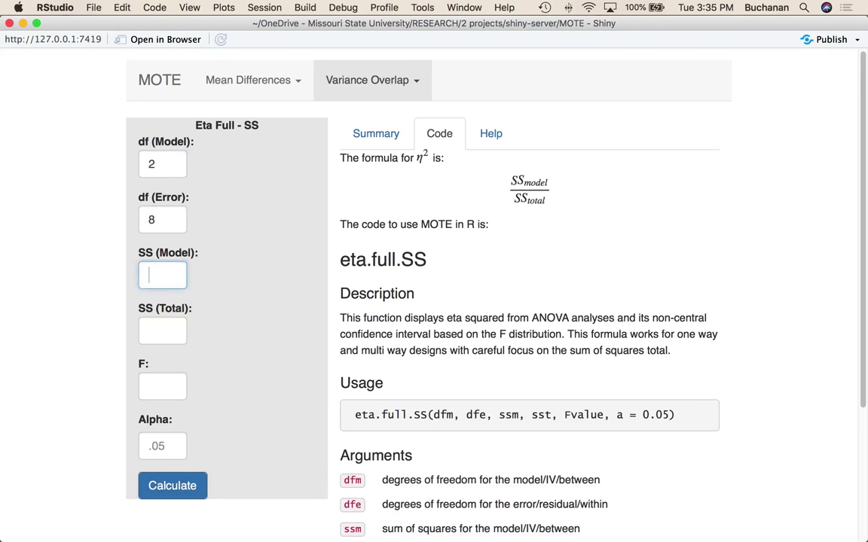
type("25.24")
Leave SS (Total) empty, enter F 5.13 and alpha .05, and show the Summary
key("Tab")
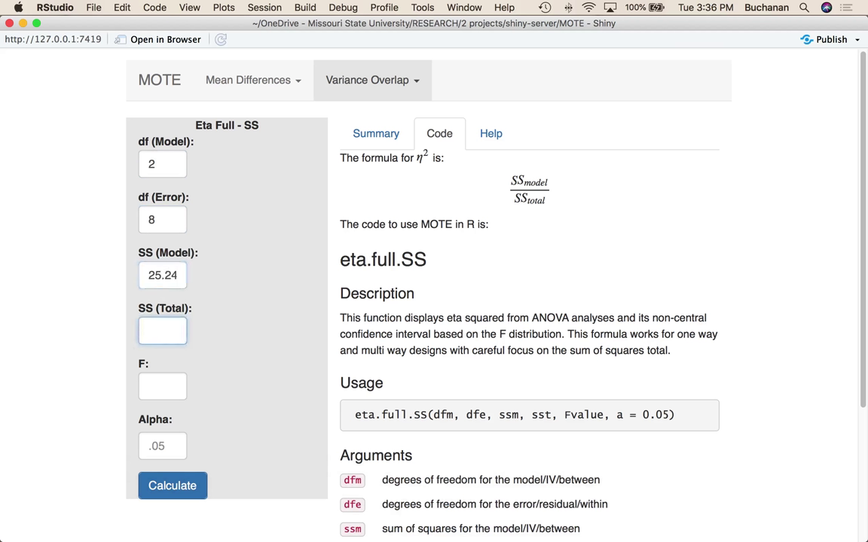
key("Tab")
type("5.13")
key("Tab")
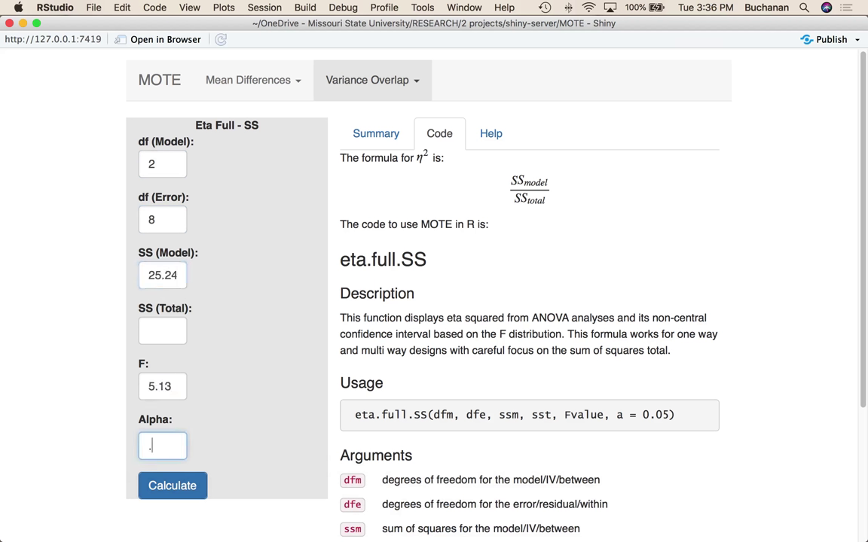
type(".05")
left_click(361, 125)
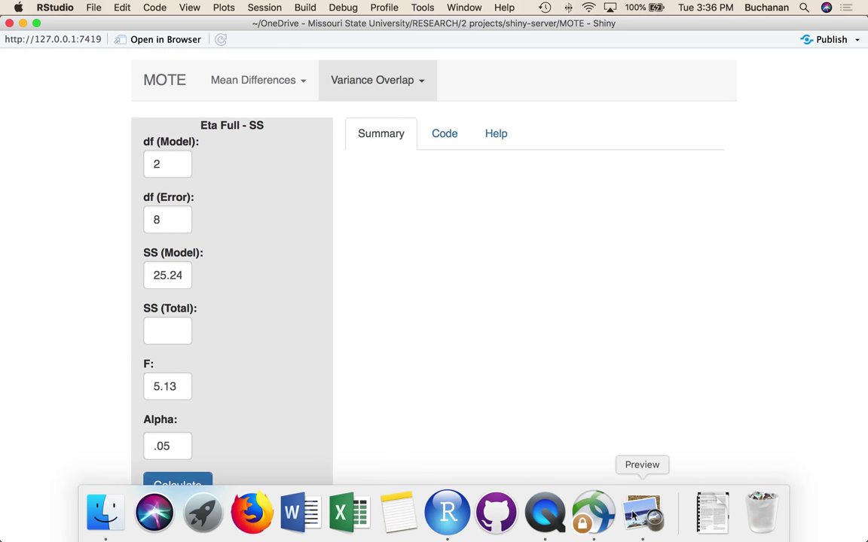
Box the Sum of Squares column (25.24 and 19.67) in Preview, then return to MOTE
left_click(643, 512)
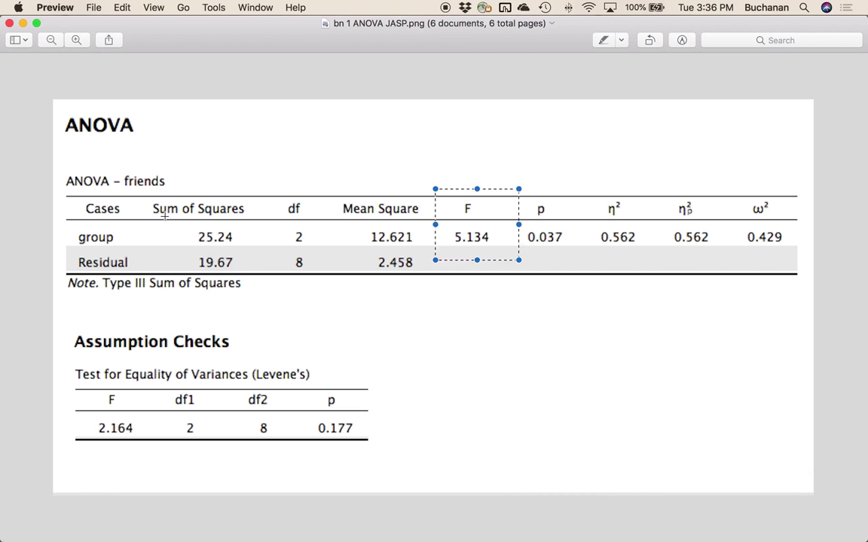
left_click_drag(149, 192, 262, 283)
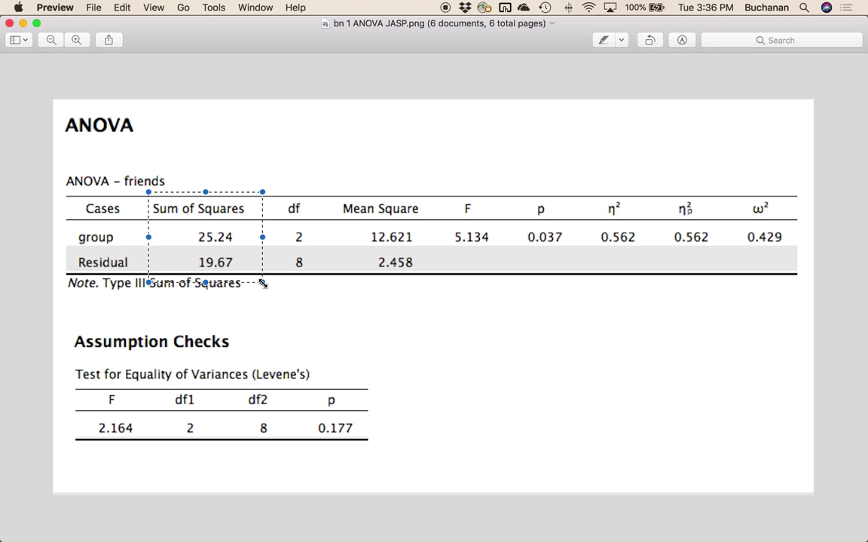
mouse_move(450, 537)
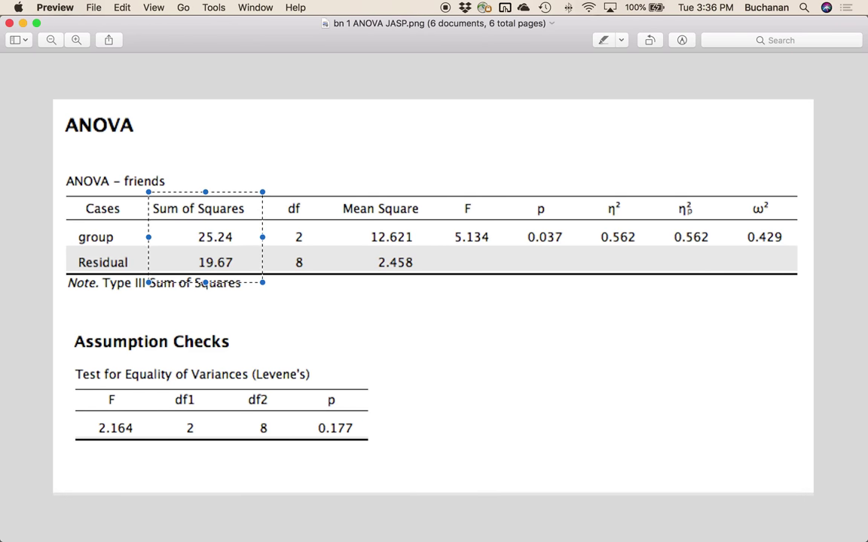
left_click(465, 532)
Enter SS (Total) 44.91 and calculate, giving eta^2 = .56, 95% CI [NA, .74]
left_click(164, 329)
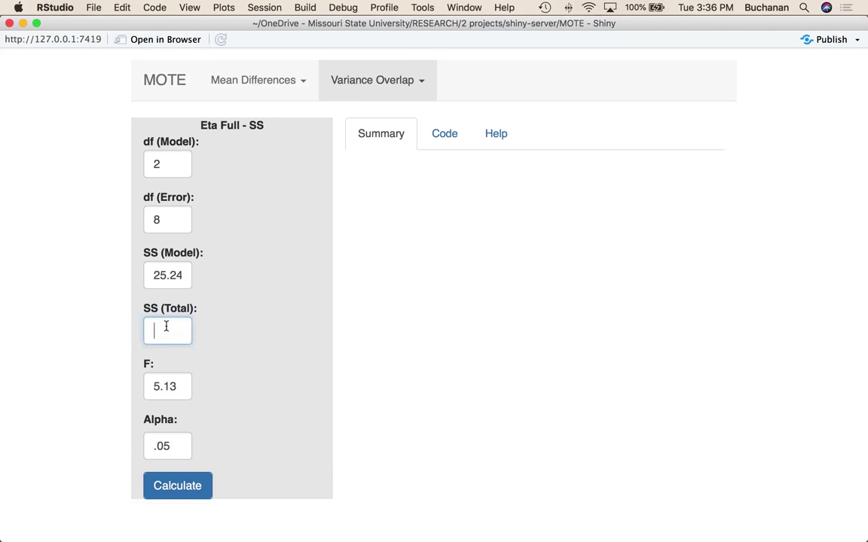
type("44.91")
left_click(190, 494)
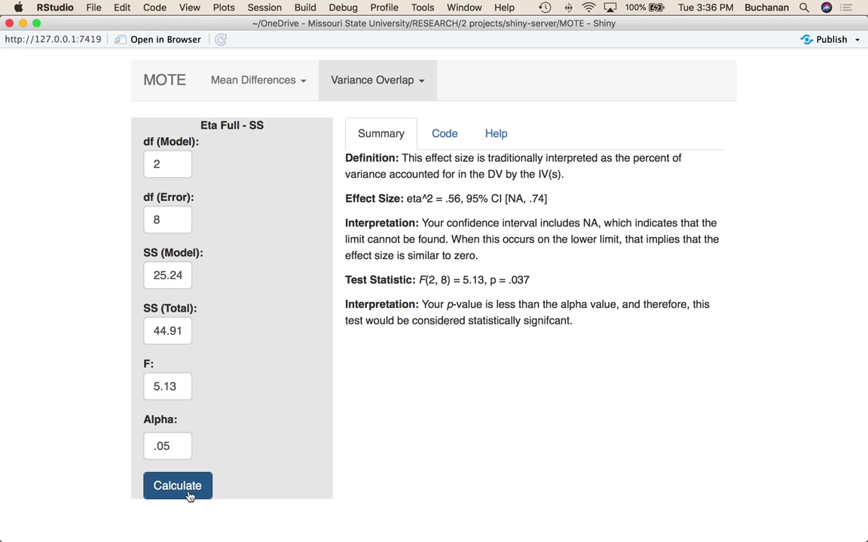
Bring up the SAS ANOVA output in Preview and zoom in on it
mouse_move(196, 539)
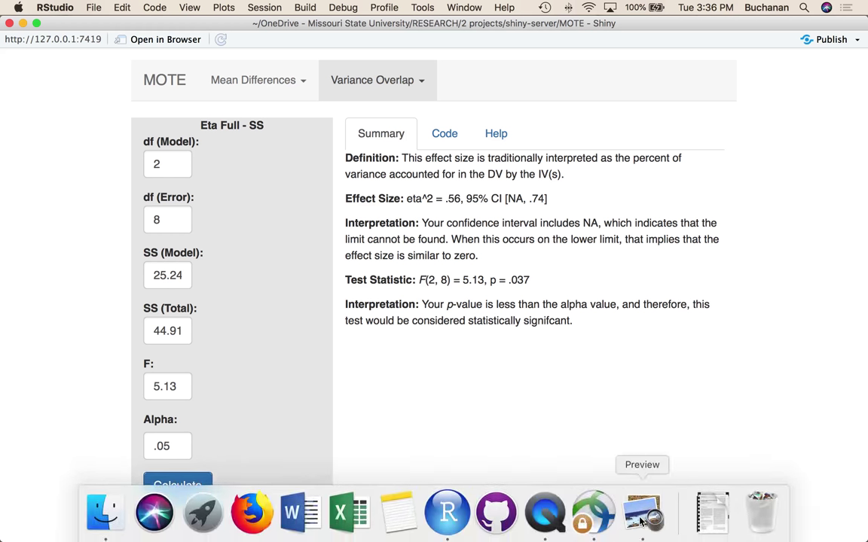
left_click(641, 519)
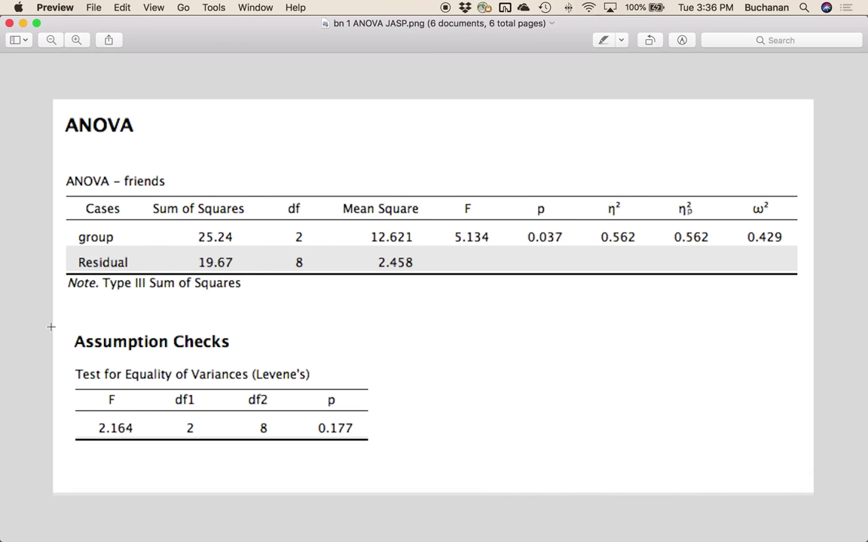
key("Down")
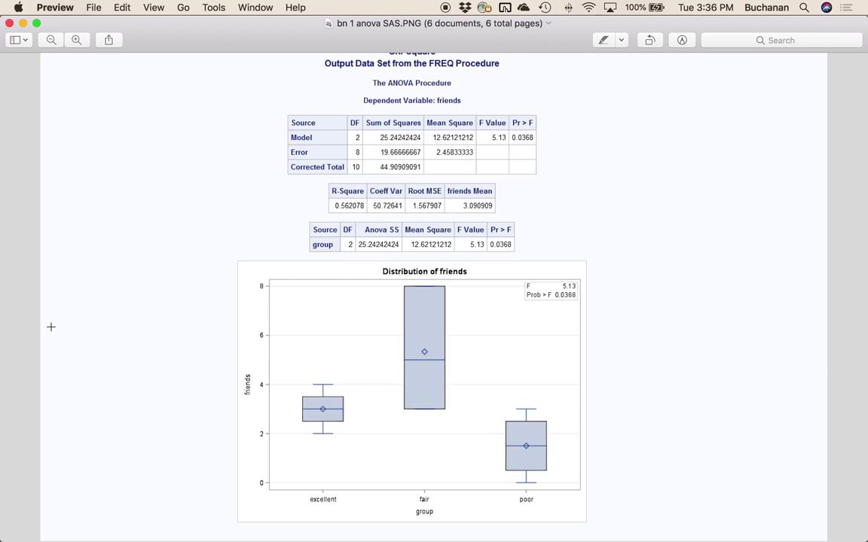
key("super+plus")
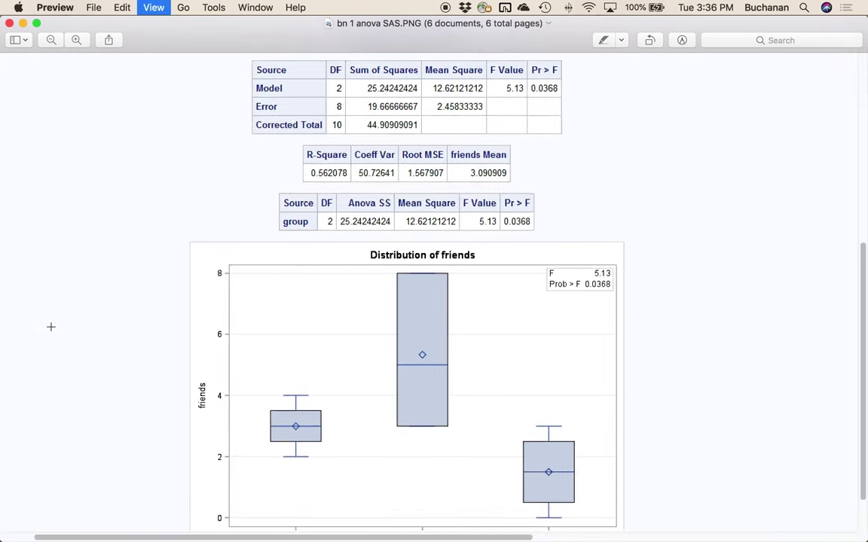
key("super+plus")
key("super+plus")
scroll(94, 200, "up", 4)
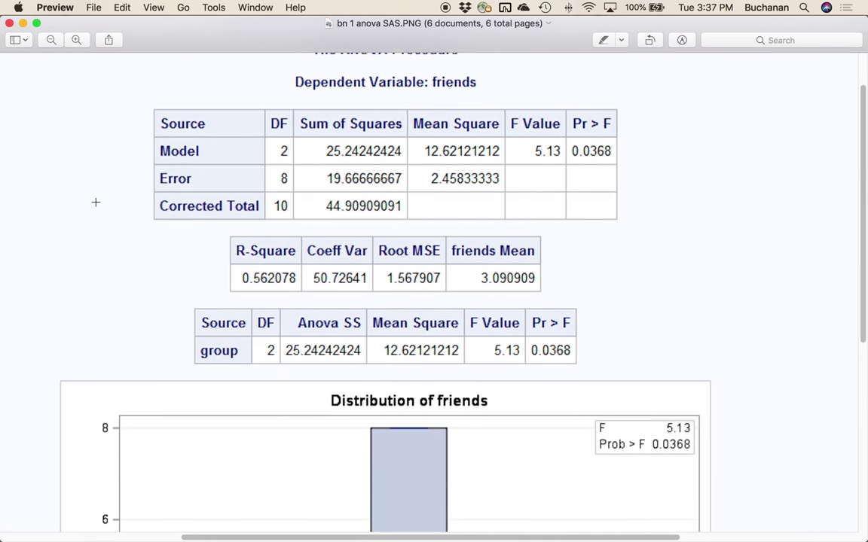
Mark SAS sums of squares 25.24242424 and 44.90909091, df 2 and 8, and F 5.13
left_click_drag(260, 150, 412, 241)
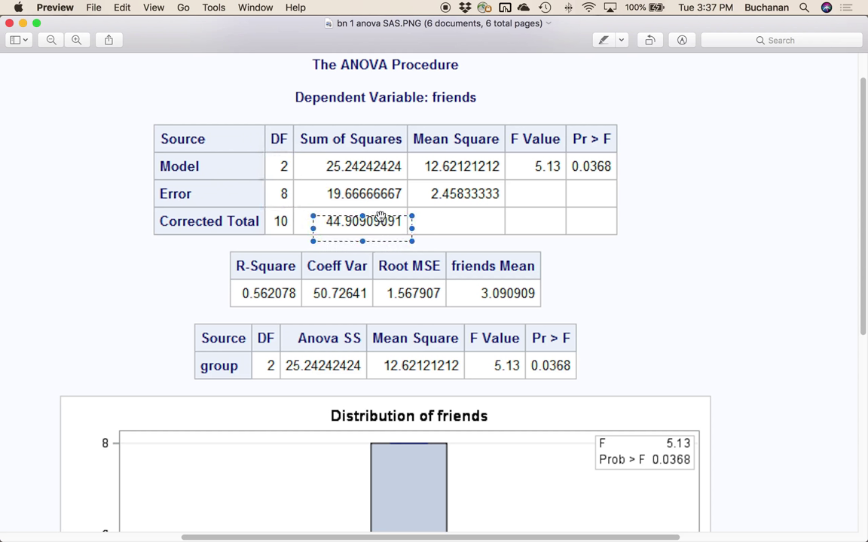
left_click_drag(380, 221, 380, 213)
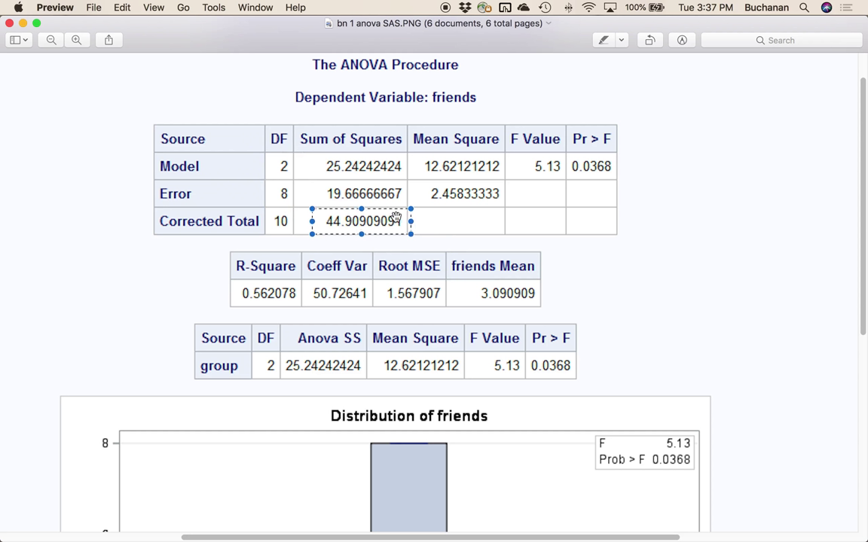
left_click_drag(309, 147, 406, 176)
left_click_drag(307, 211, 415, 227)
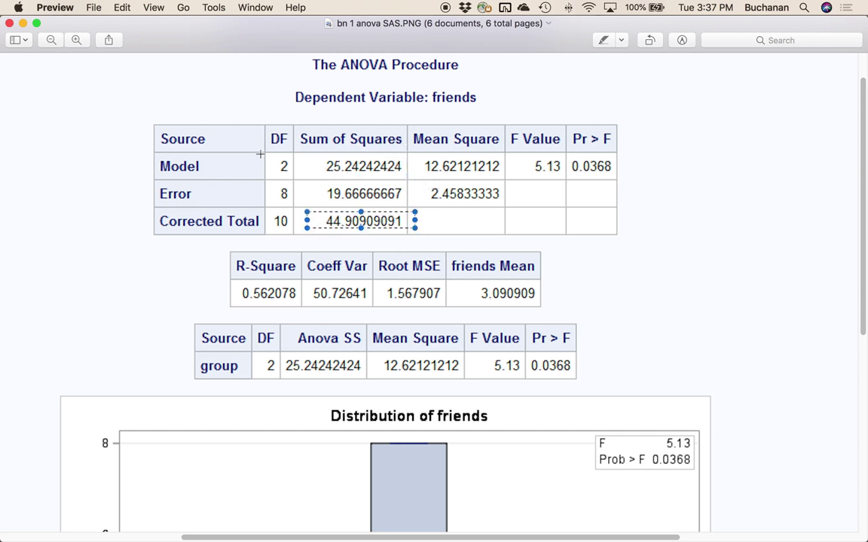
left_click_drag(261, 148, 299, 207)
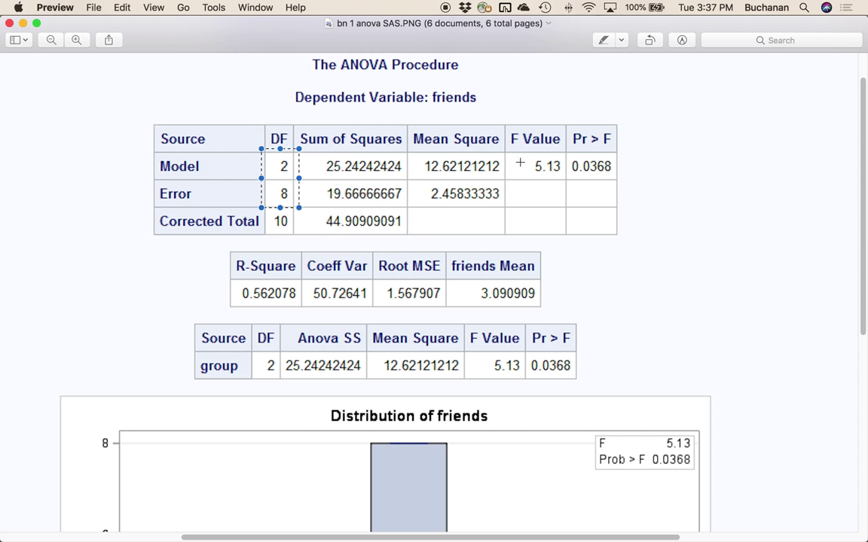
left_click_drag(510, 154, 567, 182)
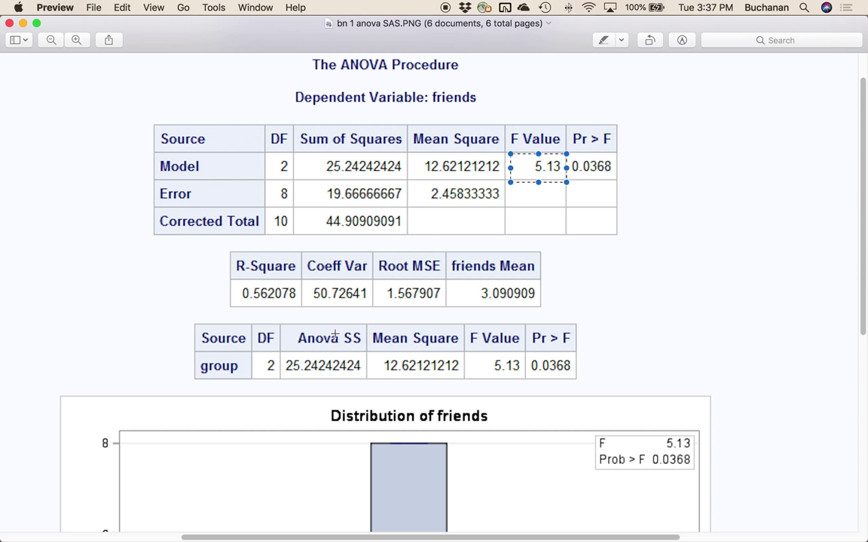
Clear the SAS marking and advance to the SPSS one-way ANOVA output
left_click(98, 256)
scroll(98, 256, "down", 1)
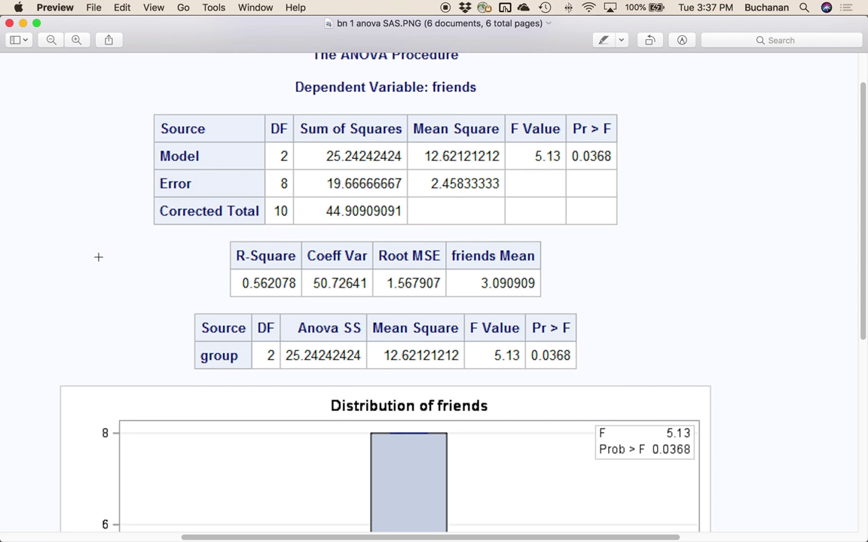
scroll(98, 257, "up", 2)
key("Down")
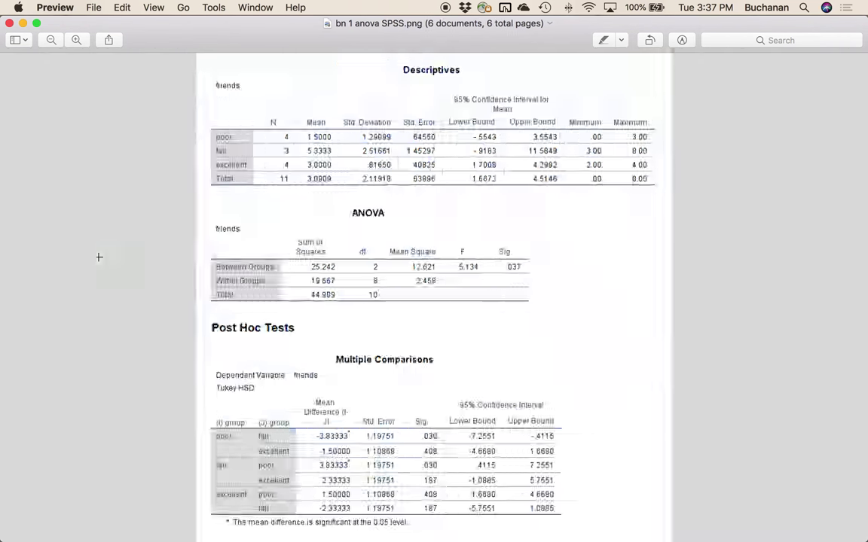
Zoom into the SPSS table and mark SS 25.242 and 44.909, df 2 and 8, F 5.134
key("super+plus")
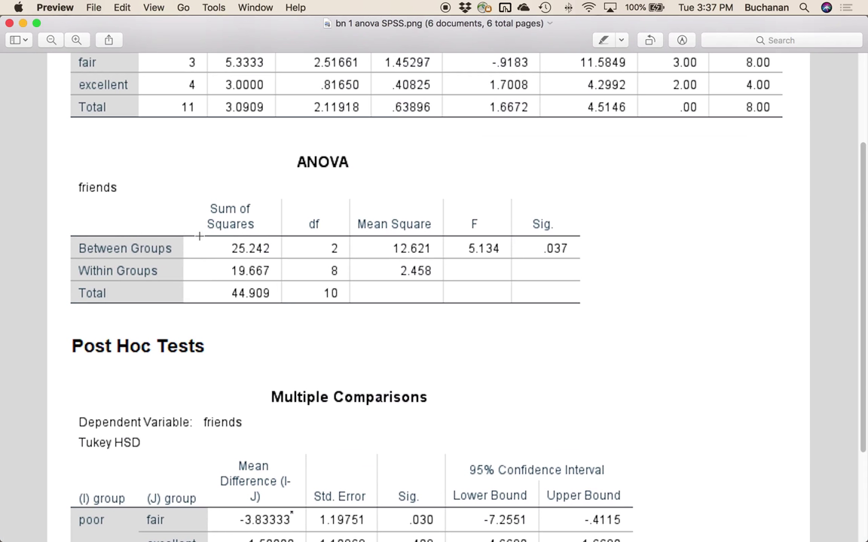
left_click_drag(198, 233, 291, 262)
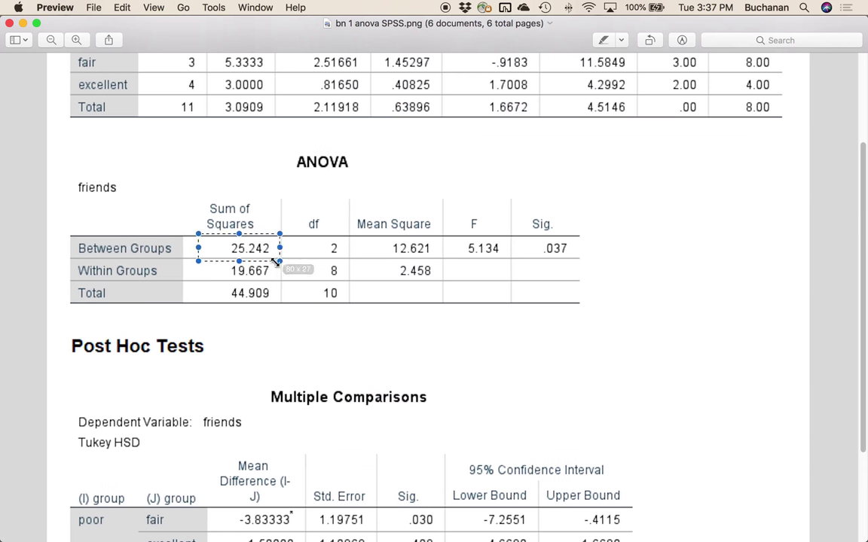
left_click_drag(188, 287, 289, 308)
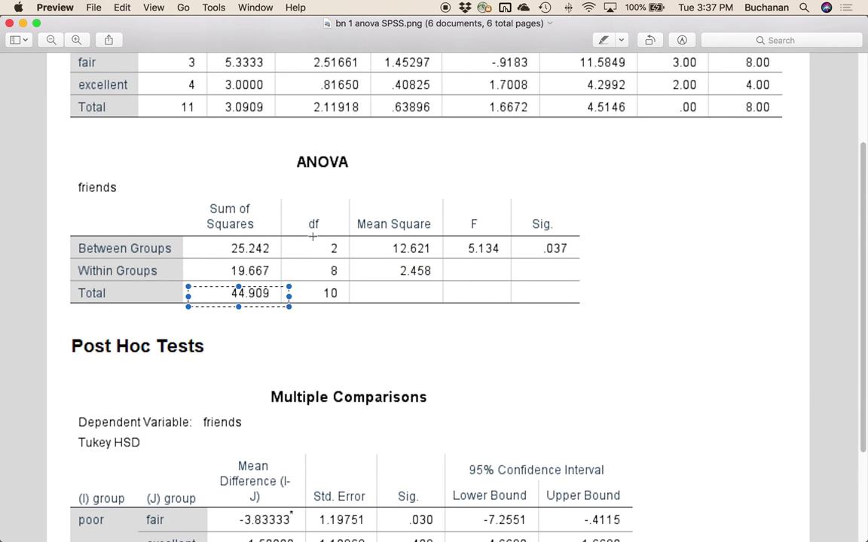
left_click_drag(283, 233, 353, 286)
left_click_drag(448, 227, 512, 262)
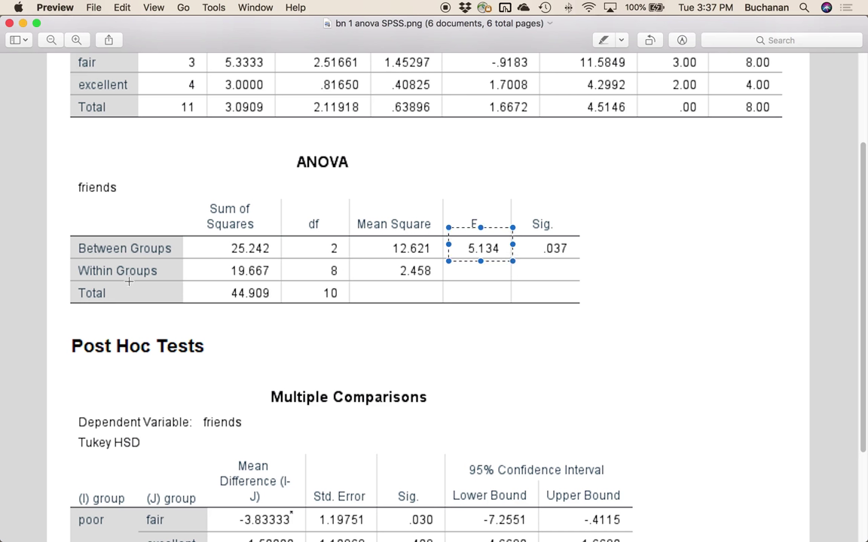
Zoom back out and advance to the JASP repeated-measures ANOVA image
key("super+minus")
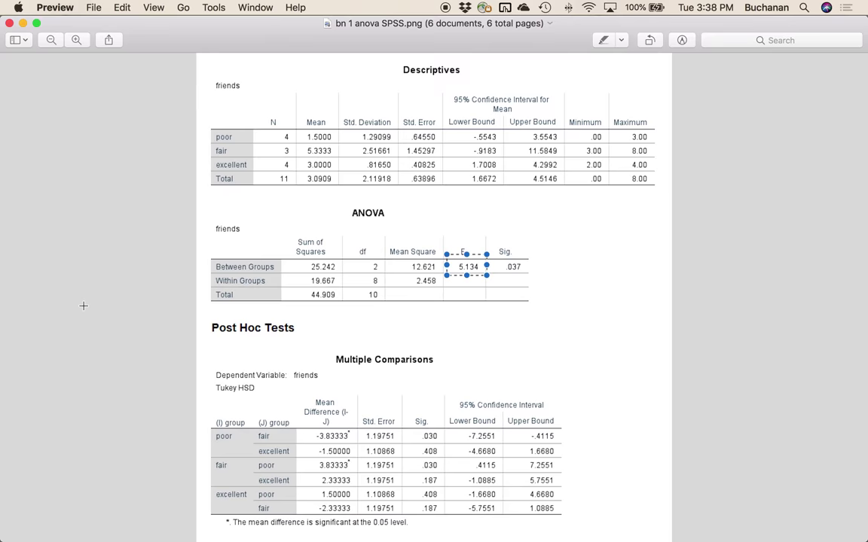
key("super+minus")
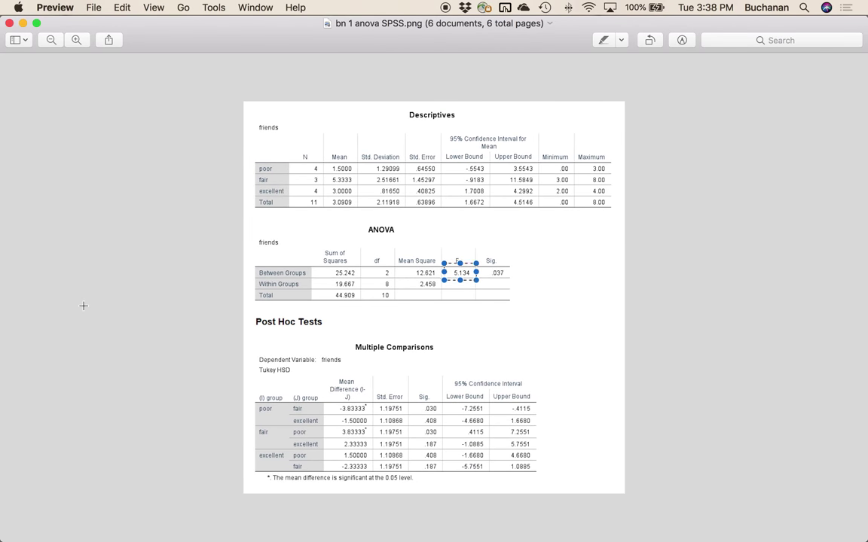
key("Down")
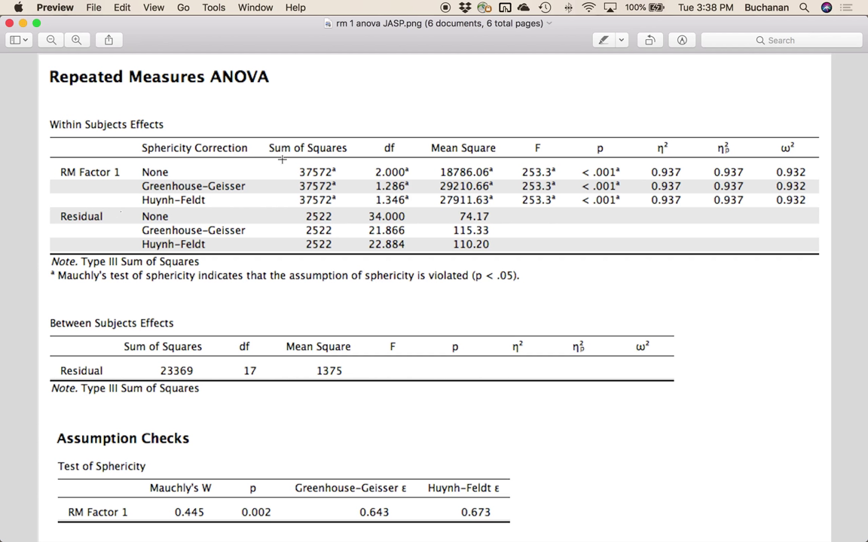
left_click_drag(286, 161, 342, 176)
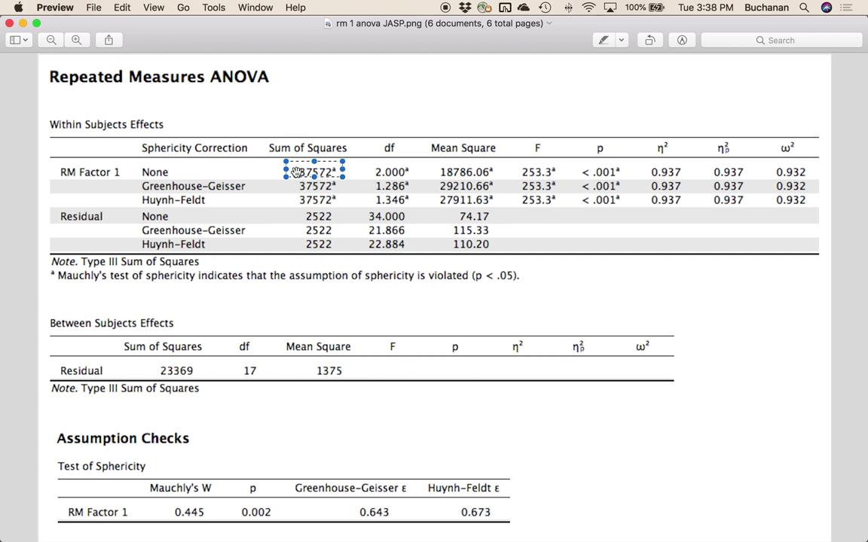
left_click_drag(296, 172, 345, 226)
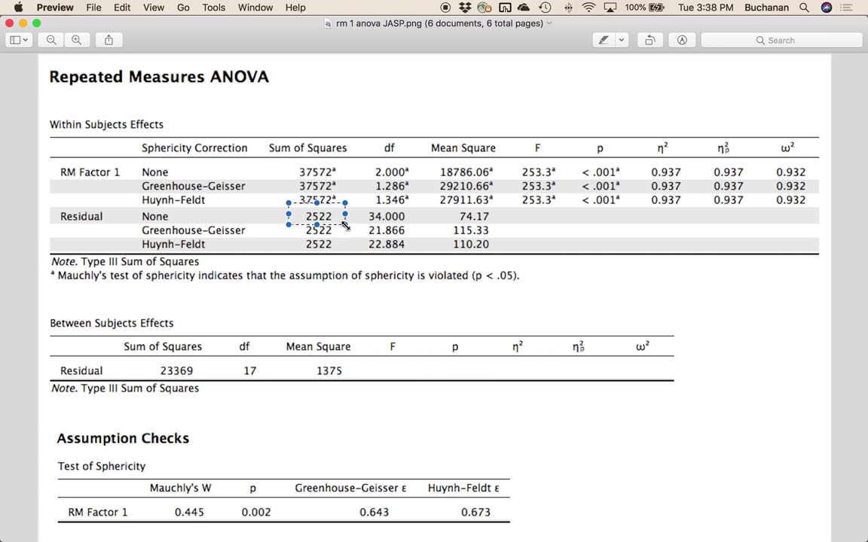
left_click_drag(142, 354, 215, 386)
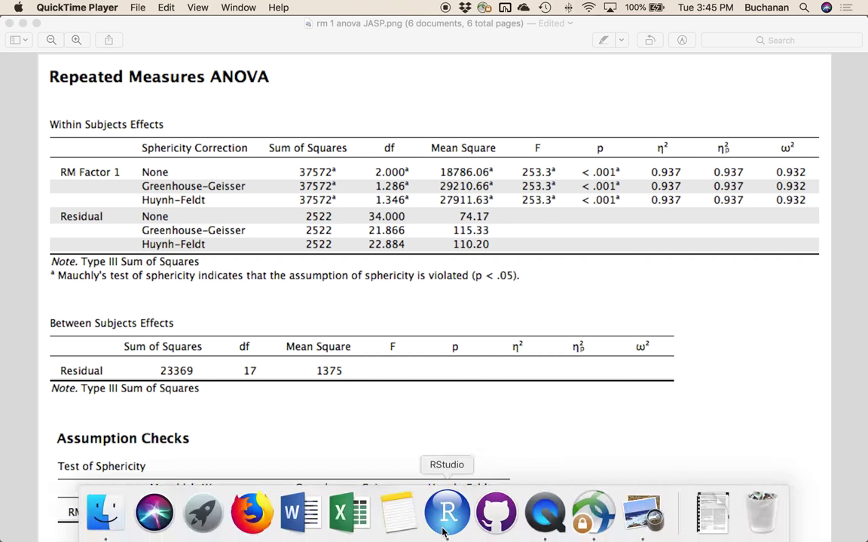
left_click(445, 514)
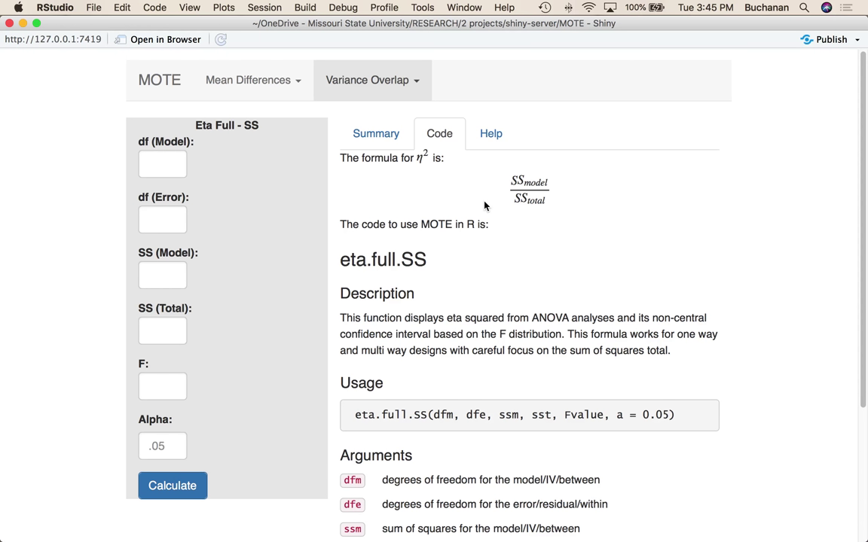
left_click(399, 83)
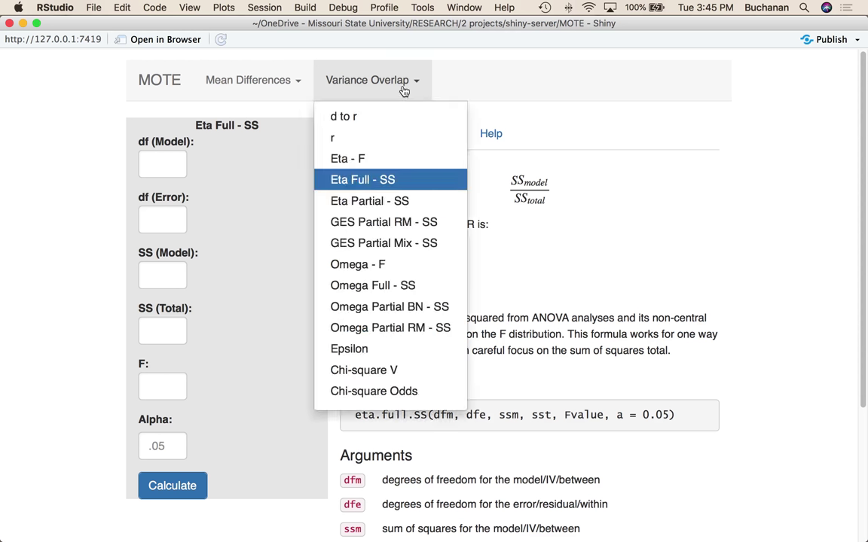
left_click(398, 204)
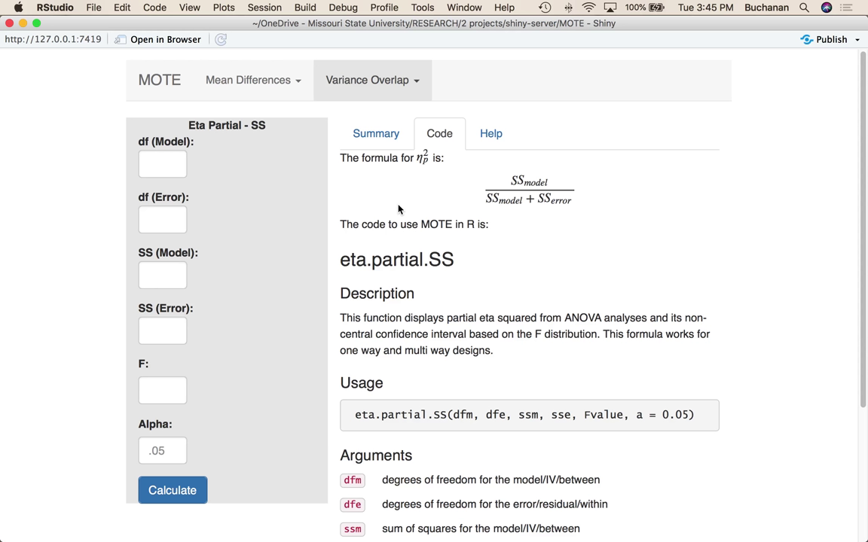
left_click(394, 89)
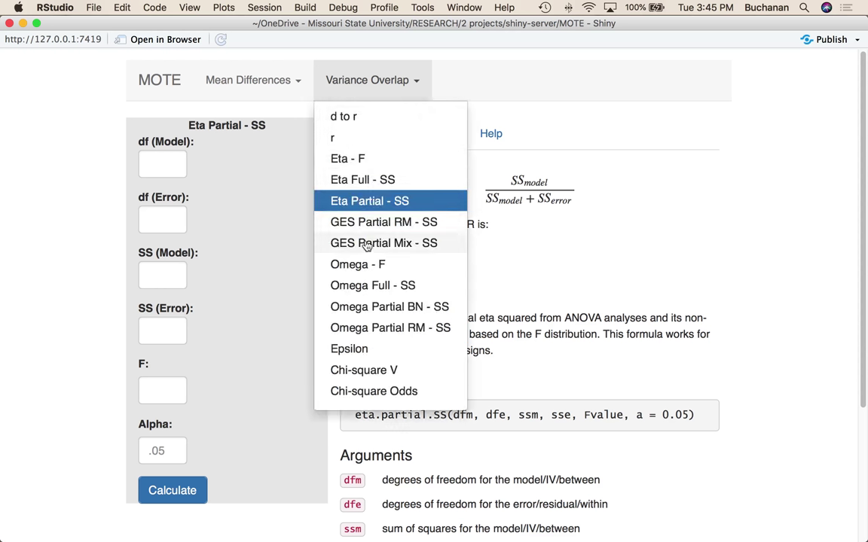
left_click(398, 180)
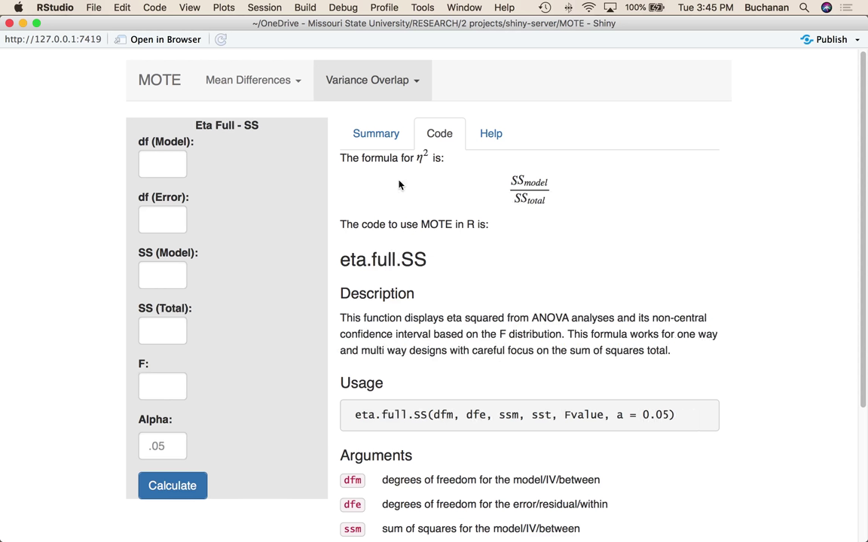
left_click(167, 168)
mouse_move(664, 536)
left_click(665, 511)
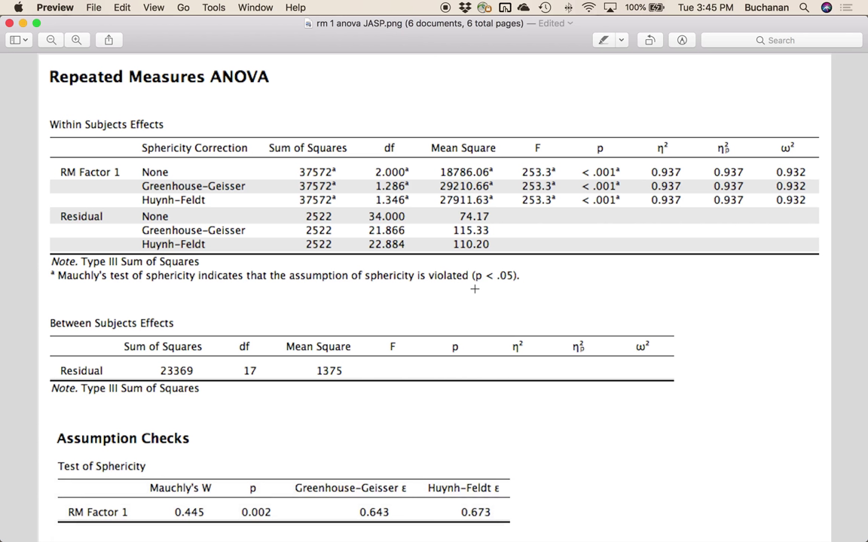
Back in MOTE's Eta Full - SS, enter df (Model) 2 and df (Error) 34
mouse_move(544, 527)
mouse_move(496, 527)
left_click(447, 513)
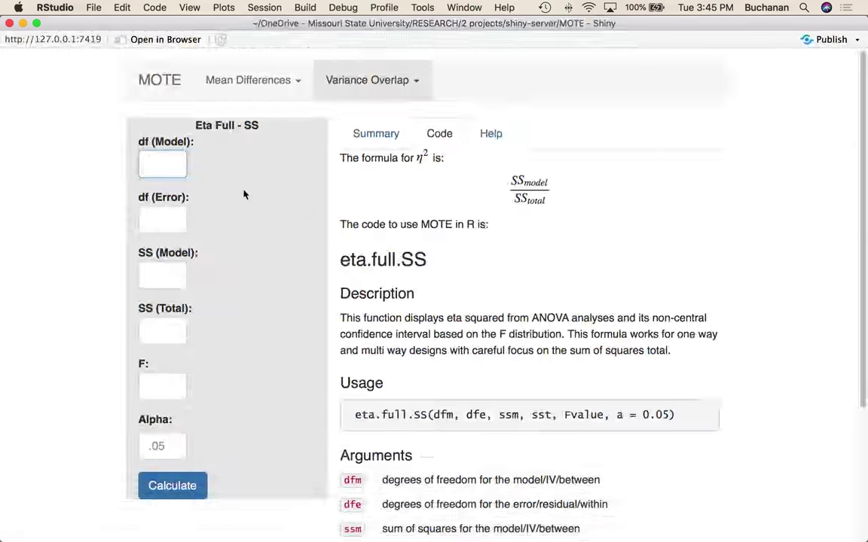
left_click(163, 166)
type("2")
key("Tab")
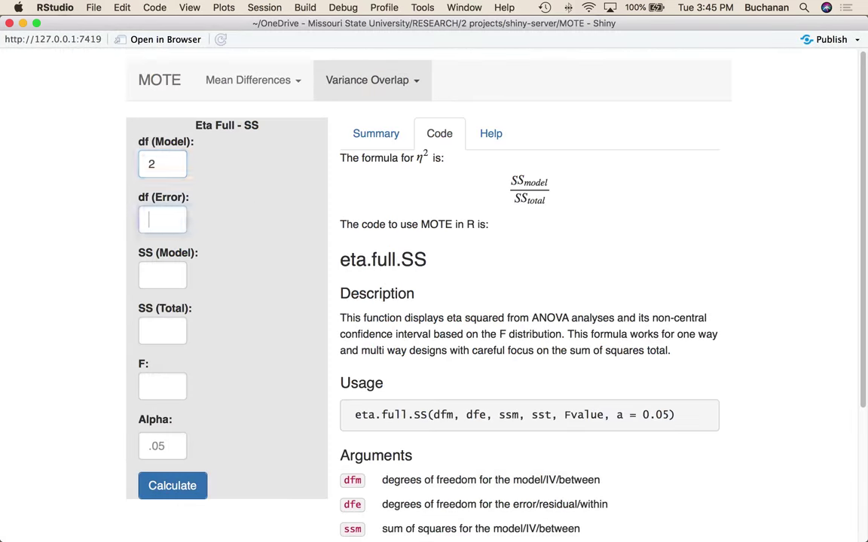
type("34")
key("Tab")
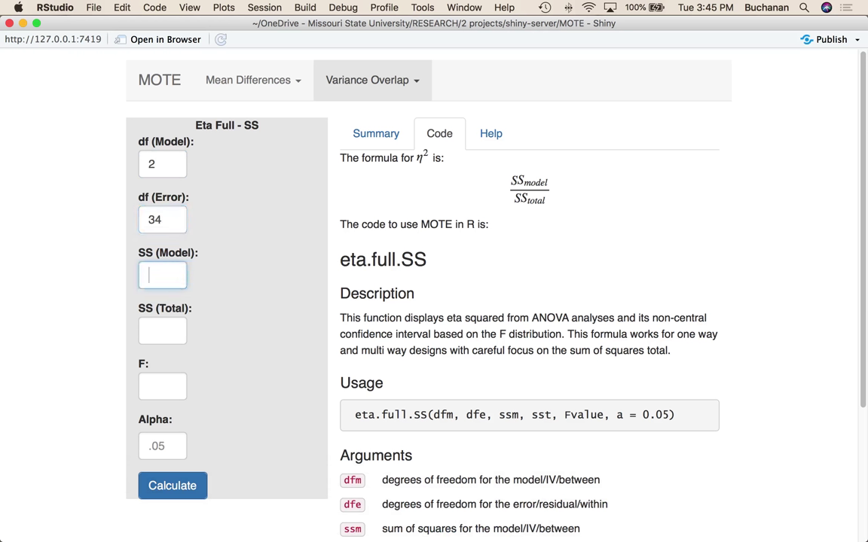
Check the JASP output, then enter SS (Model) 37572
mouse_move(496, 515)
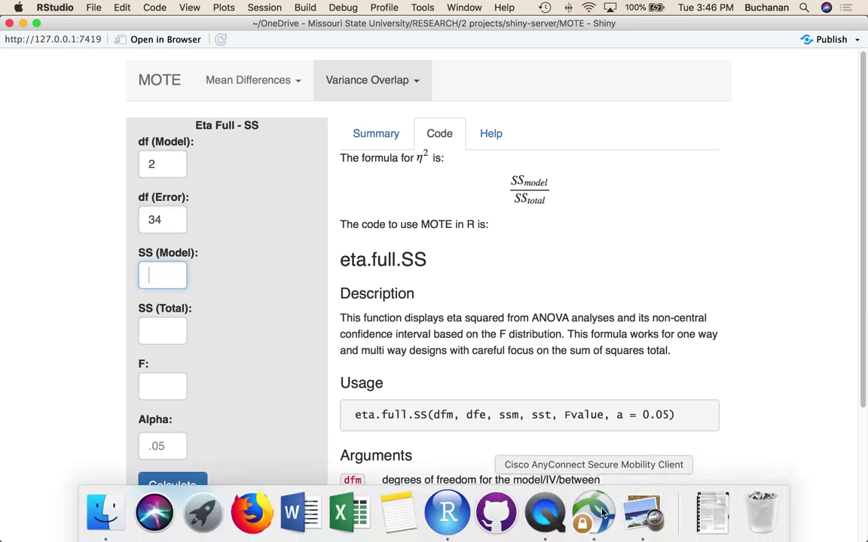
left_click(642, 513)
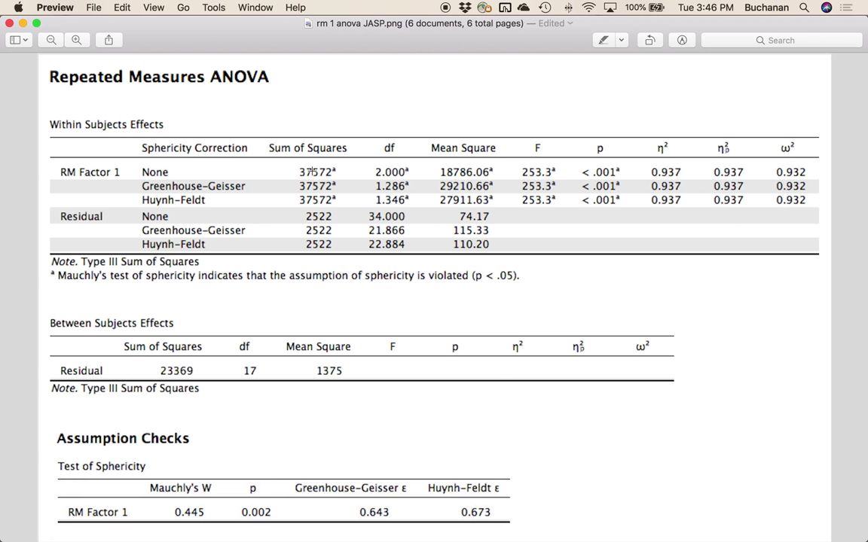
left_click(452, 527)
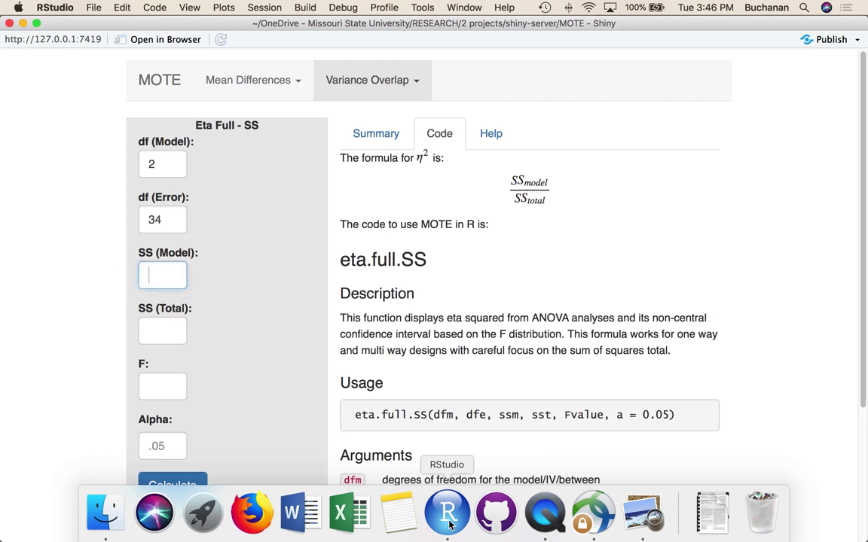
type("37572")
key("Tab")
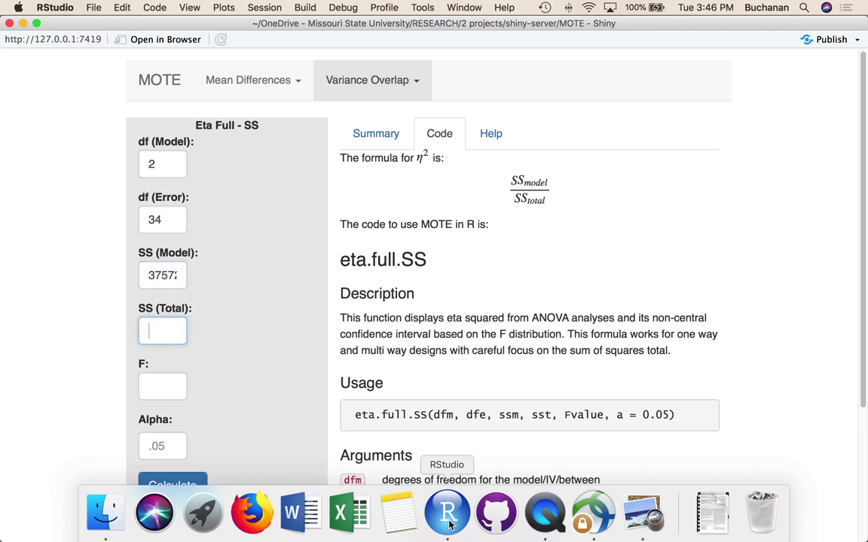
Enter SS (Total) 63463, F 253.3, alpha .05 and calculate, giving eta^2 = .59
type("63463")
key("Tab")
type("253.3")
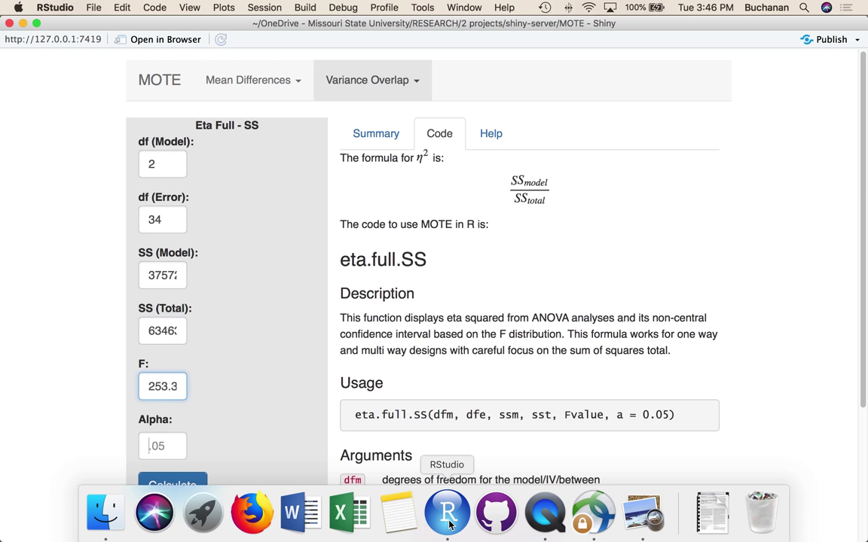
key("Tab")
type(".05")
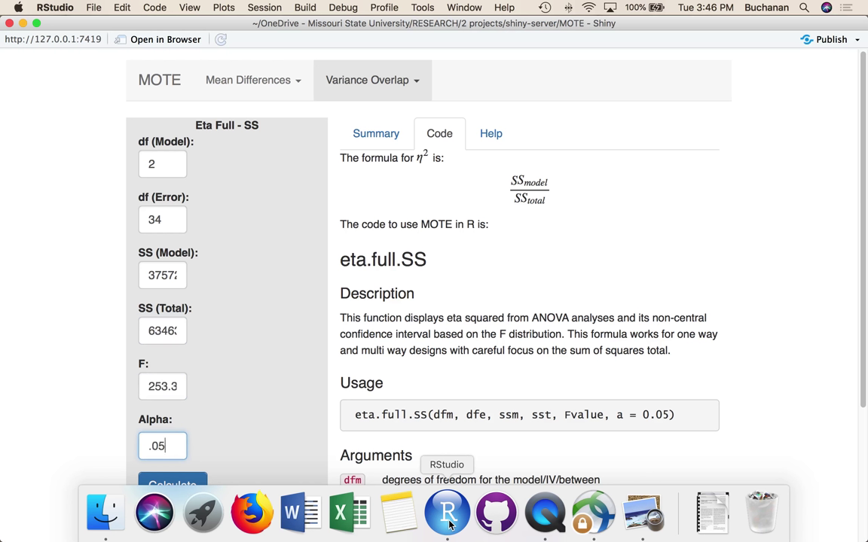
left_click(194, 488)
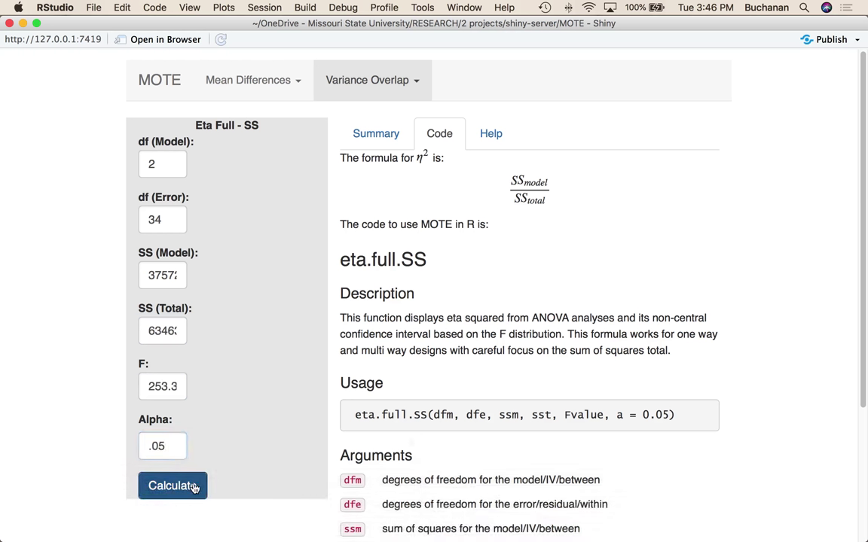
left_click(374, 141)
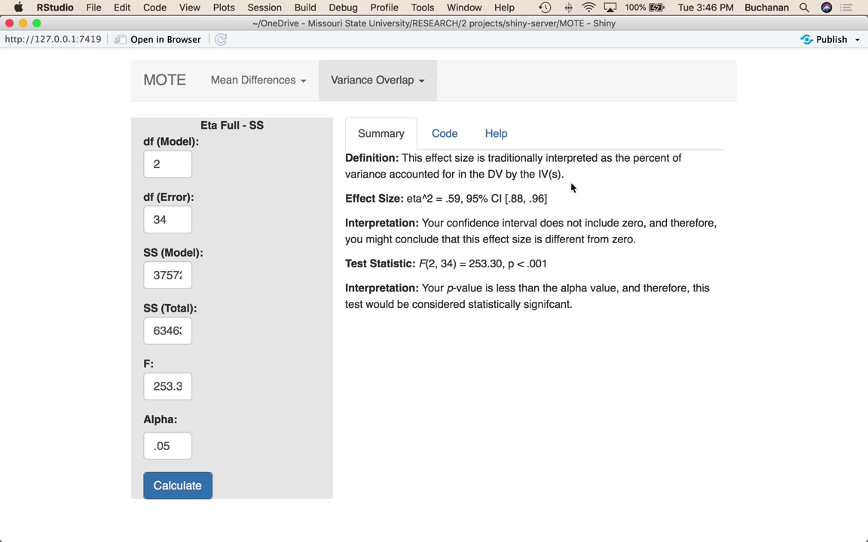
Highlight the reported CI [.88, .96], then go back to the JASP ANOVA output in Preview
left_click_drag(504, 198, 564, 205)
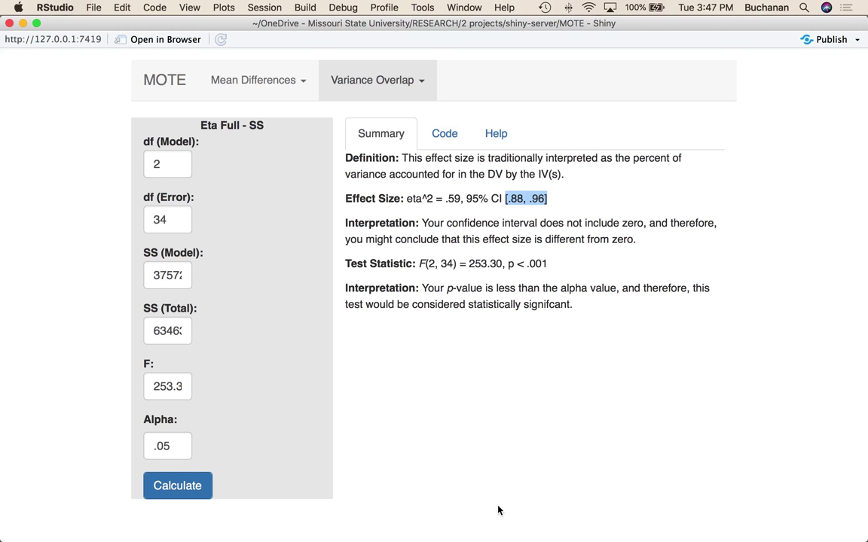
left_click(639, 515)
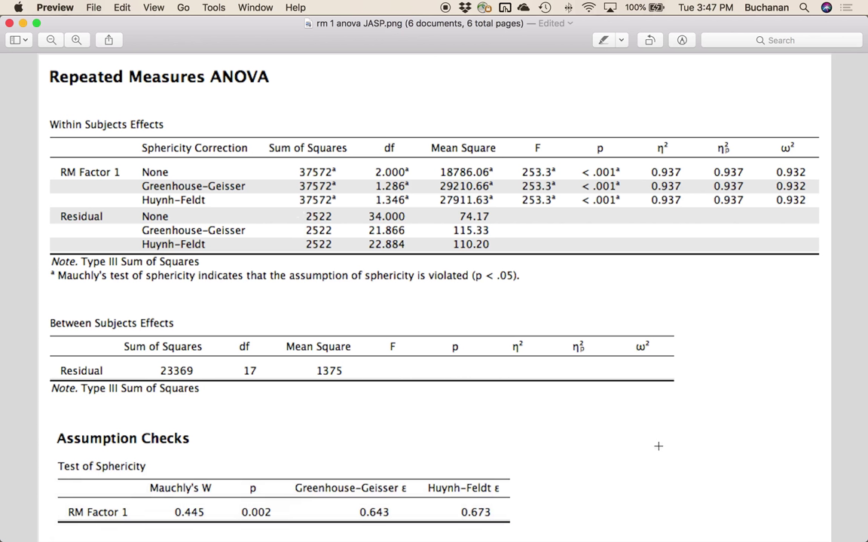
Work out the total SS 37572 + 2522 = 40,094 in Spotlight and return to MOTE
mouse_move(645, 527)
left_click(804, 7)
type("375")
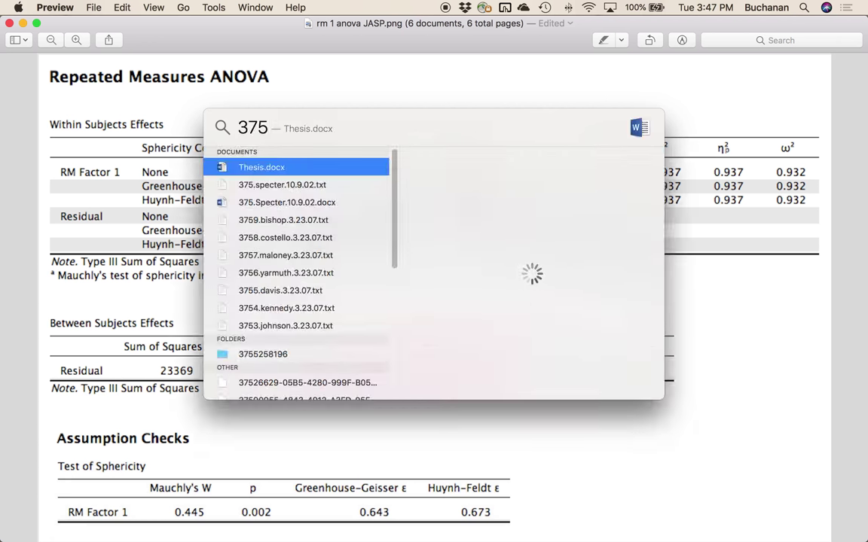
type("72+")
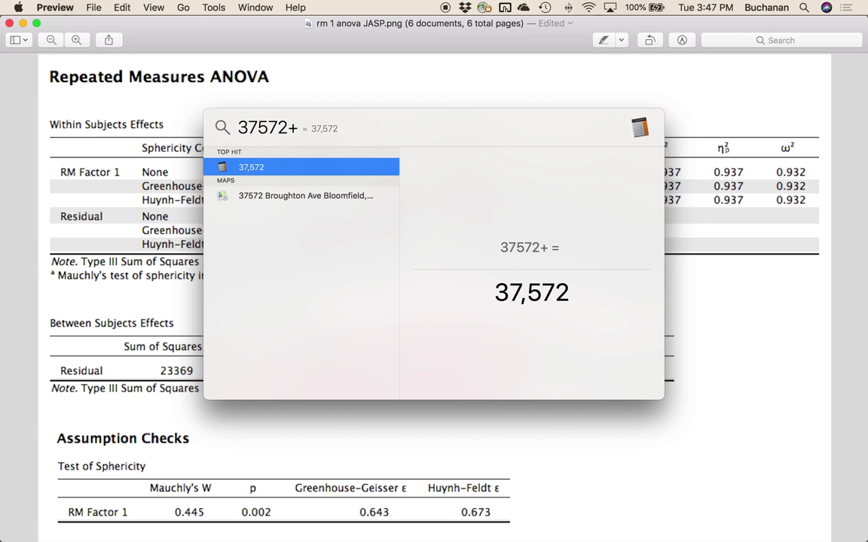
type("2522")
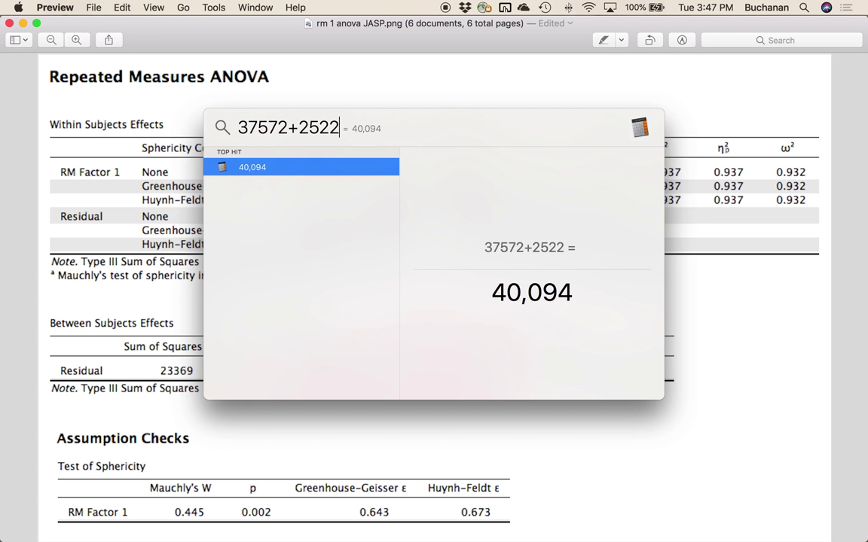
mouse_move(542, 530)
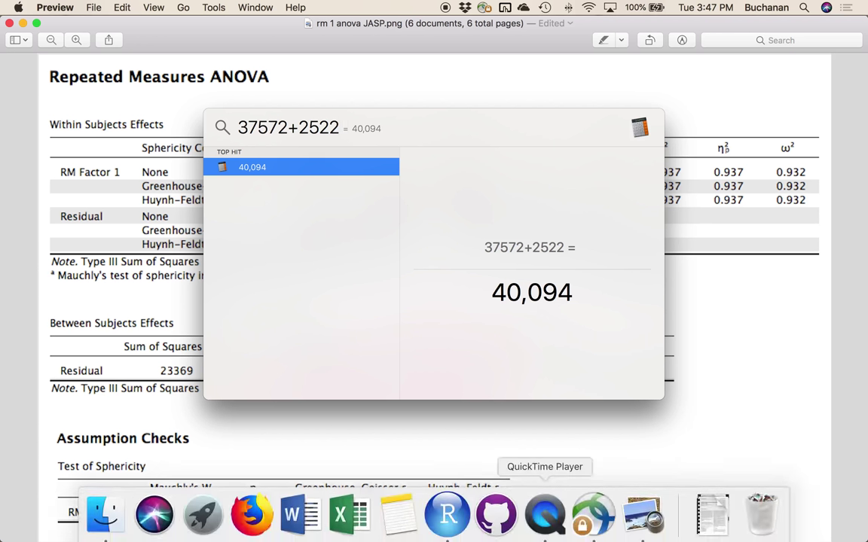
left_click(447, 512)
Replace SS (Total) with 40094 and recalculate, giving eta² = .94, after reviewing the Code tab
double_click(165, 332)
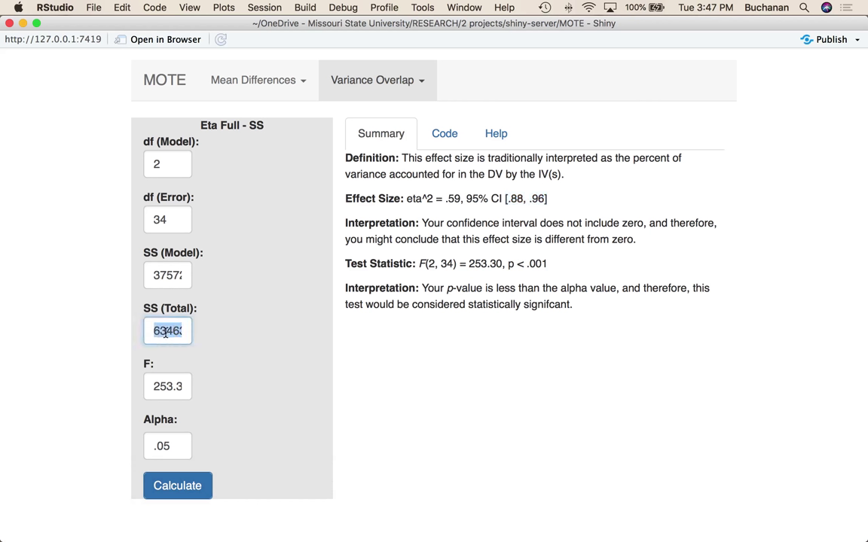
type("40094")
left_click(193, 494)
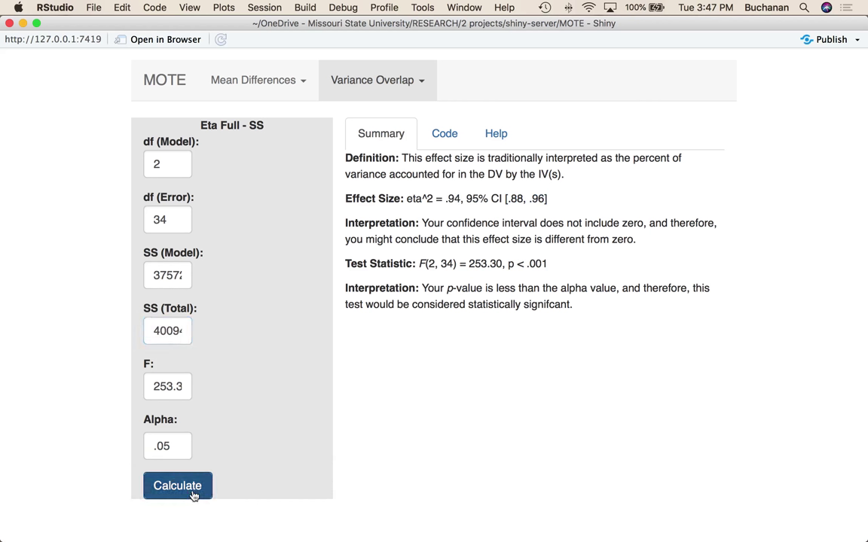
left_click(447, 135)
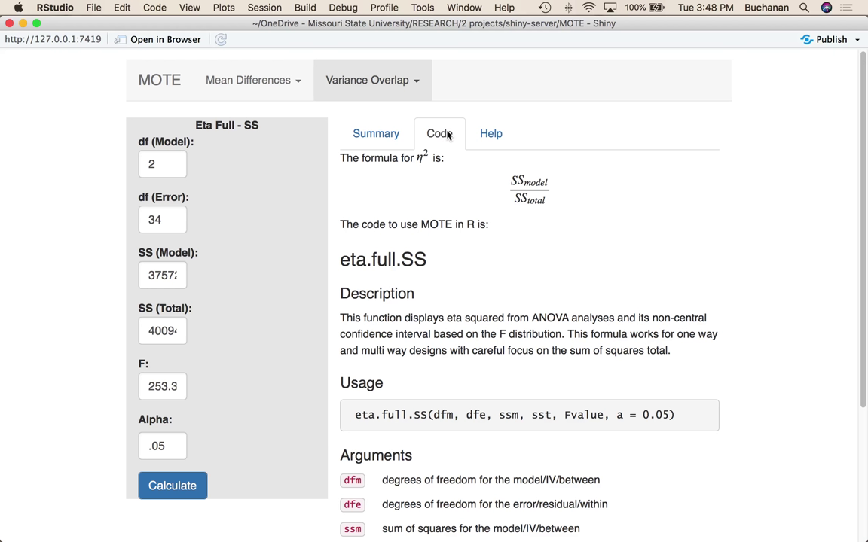
left_click(400, 133)
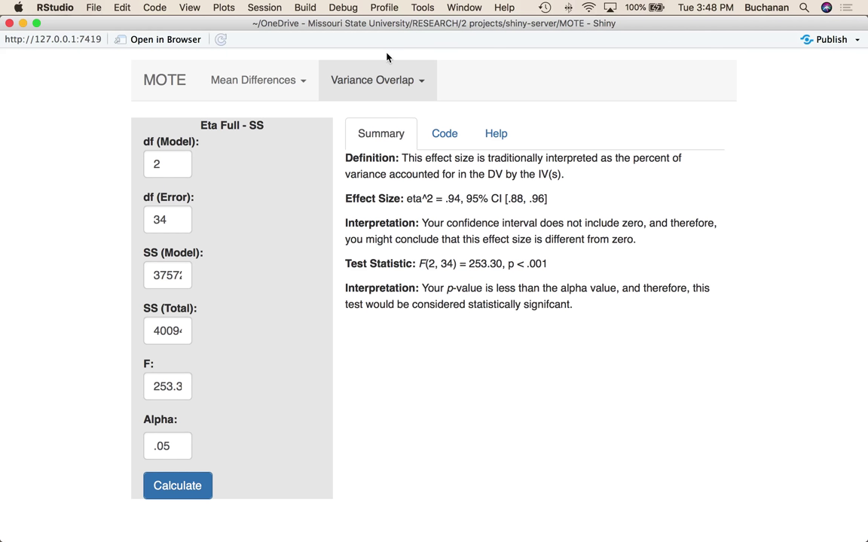
Switch MOTE to Omega Full - SS and mark the SAS Corrected Total SS 63462.83 in Preview
left_click(349, 81)
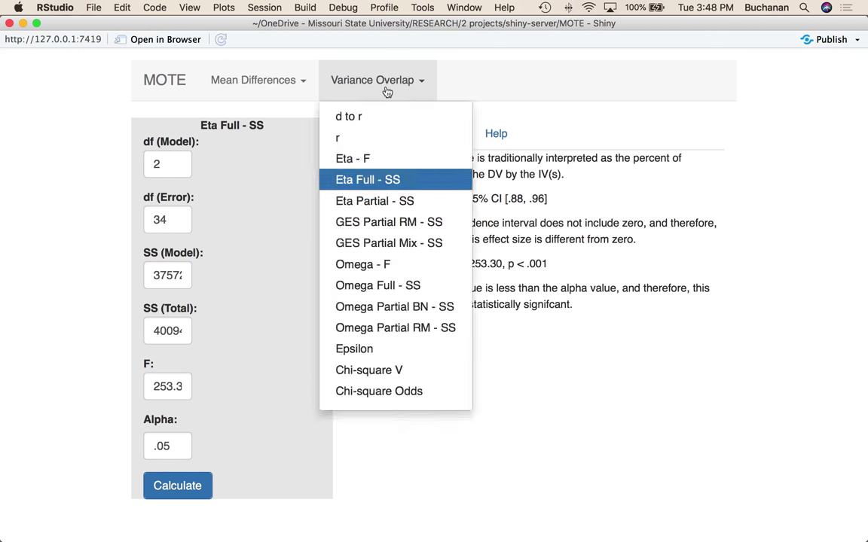
left_click(385, 286)
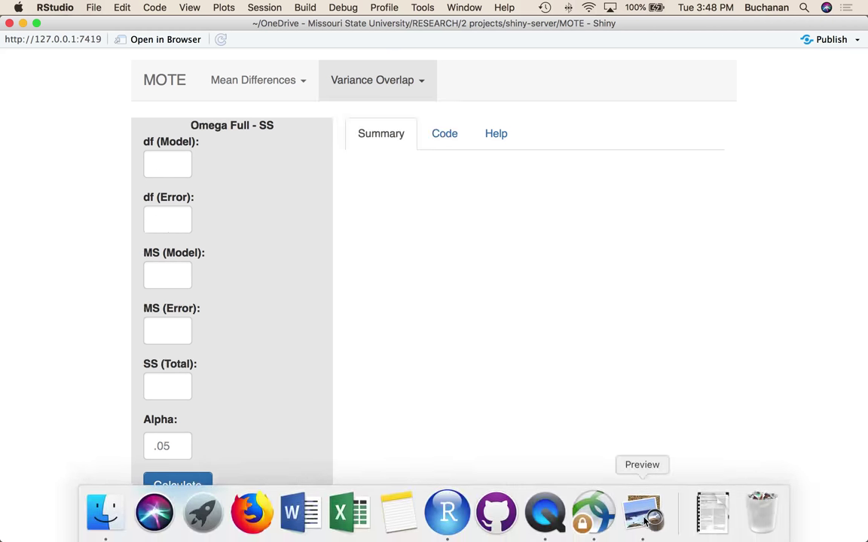
left_click(642, 512)
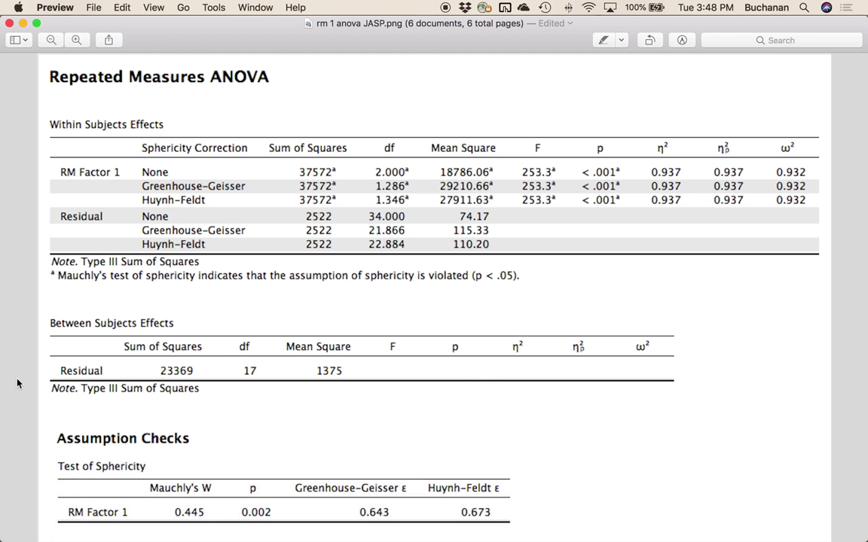
key("Down")
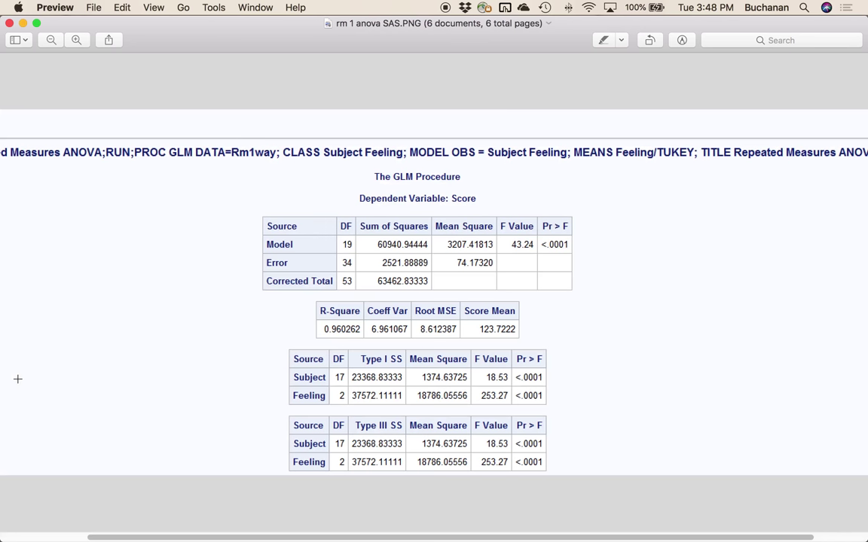
left_click_drag(366, 276, 433, 293)
Mark the Model row and box the Feeling row of the SAS Type I SS table
left_click_drag(260, 235, 571, 254)
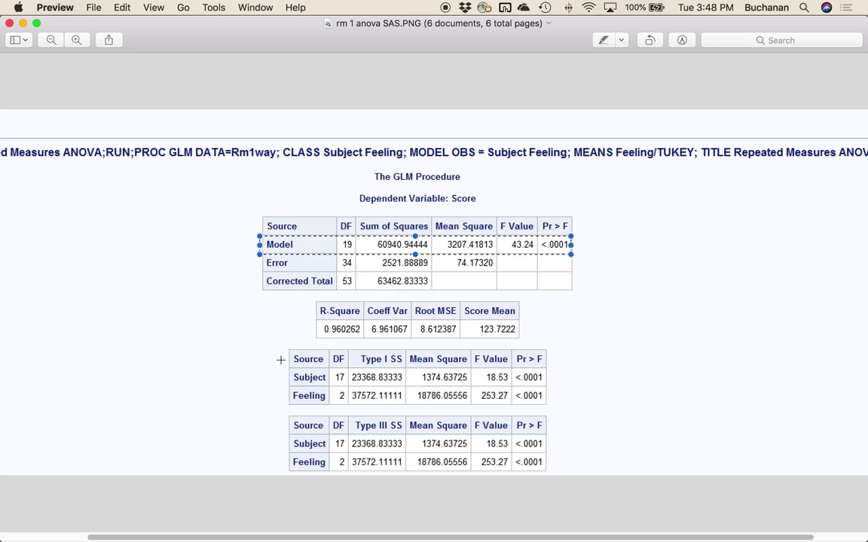
left_click_drag(283, 382, 432, 400)
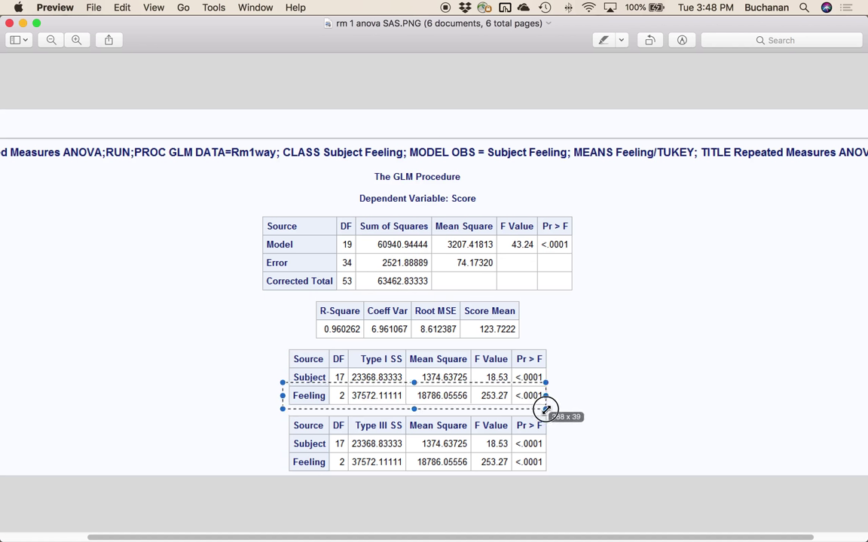
left_click_drag(545, 409, 558, 406)
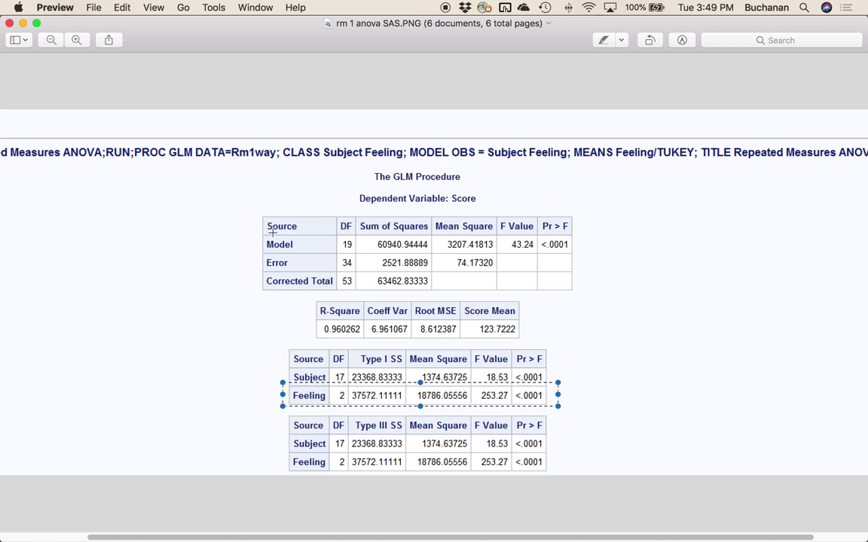
left_click_drag(263, 230, 588, 254)
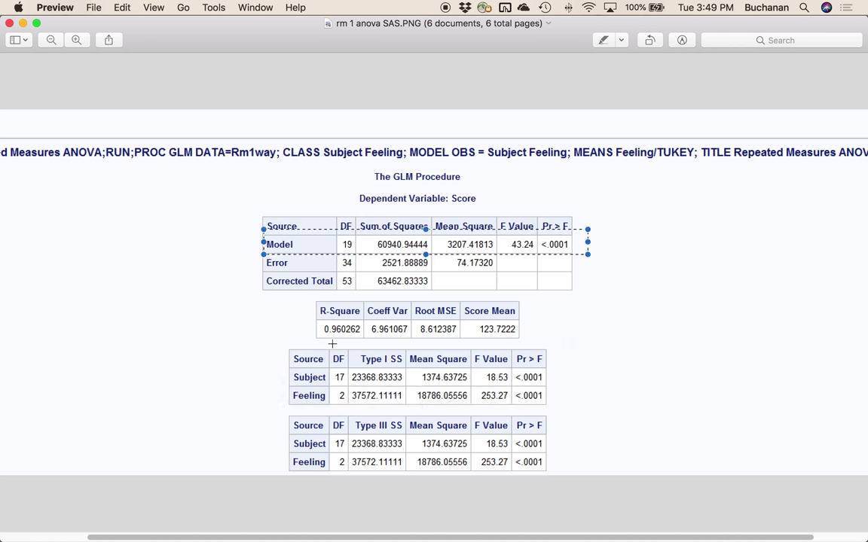
left_click_drag(274, 343, 571, 406)
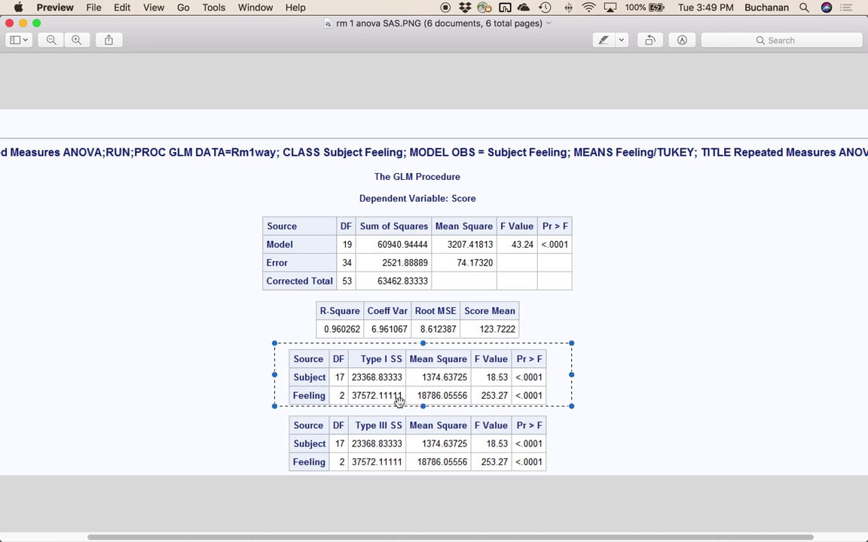
left_click_drag(346, 345, 422, 372)
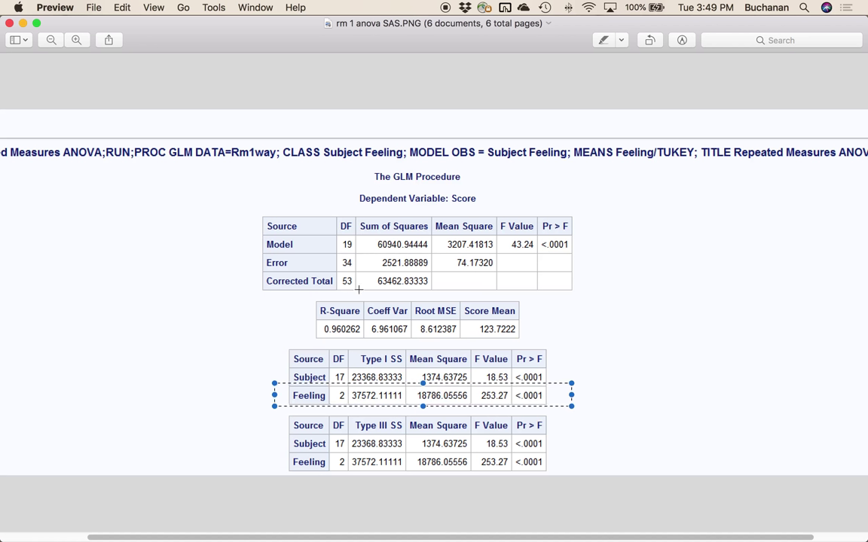
Enter df (Model) 2 and df (Error) 34 in the Omega Full - SS form
mouse_move(713, 527)
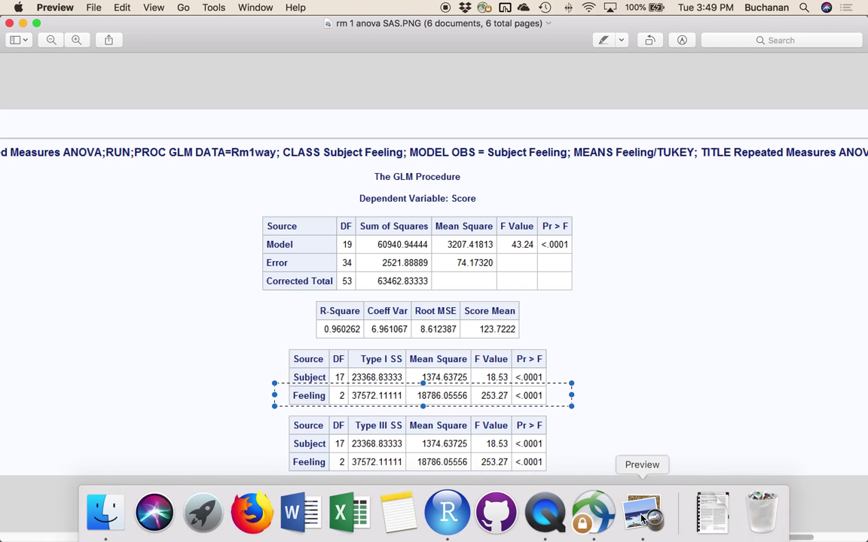
left_click(447, 512)
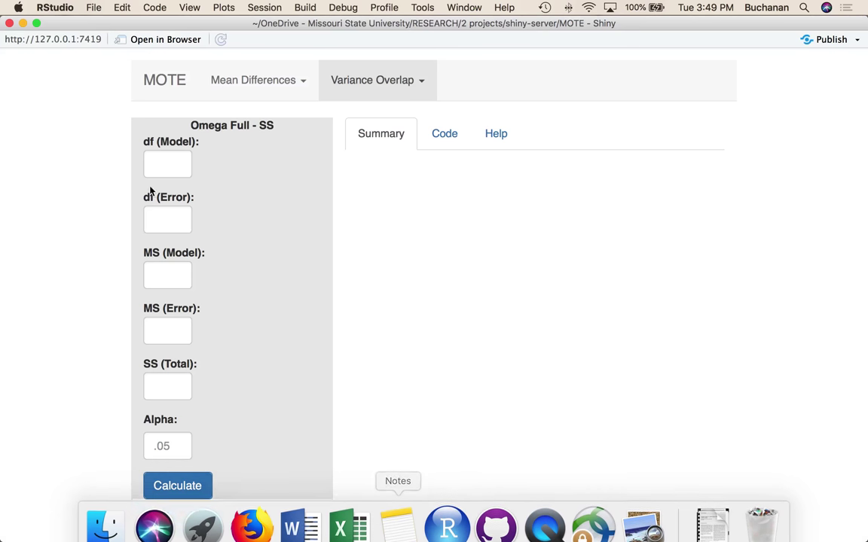
left_click(158, 166)
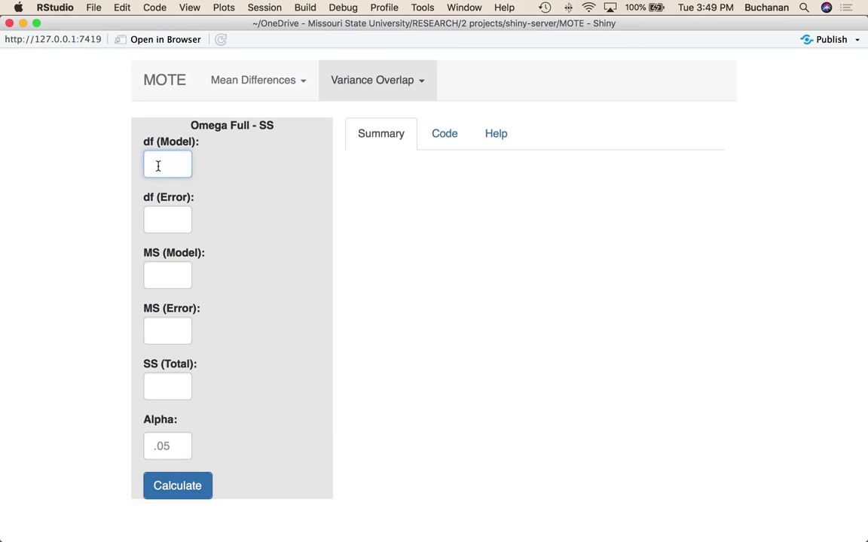
type("2")
key("Tab")
type("34")
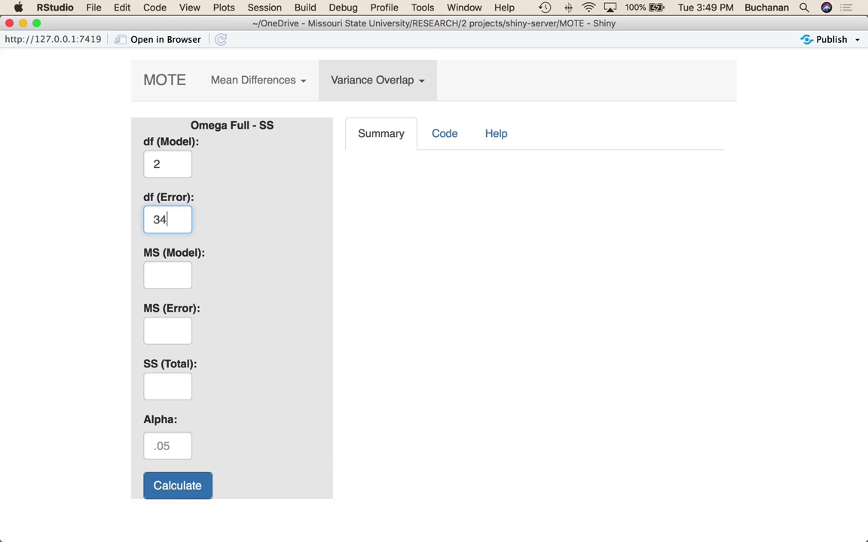
key("Tab")
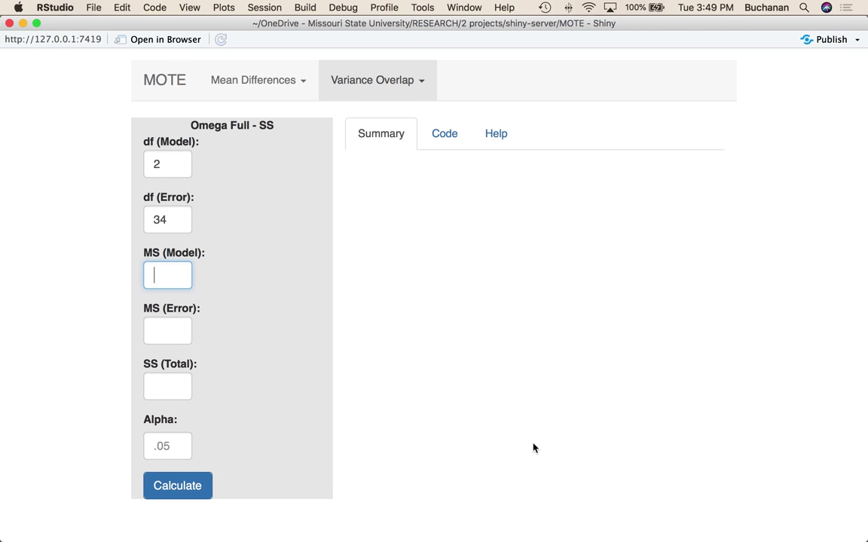
Enter MS (Model) 18786 and MS (Error) 74.17, read from the SAS output
mouse_move(576, 539)
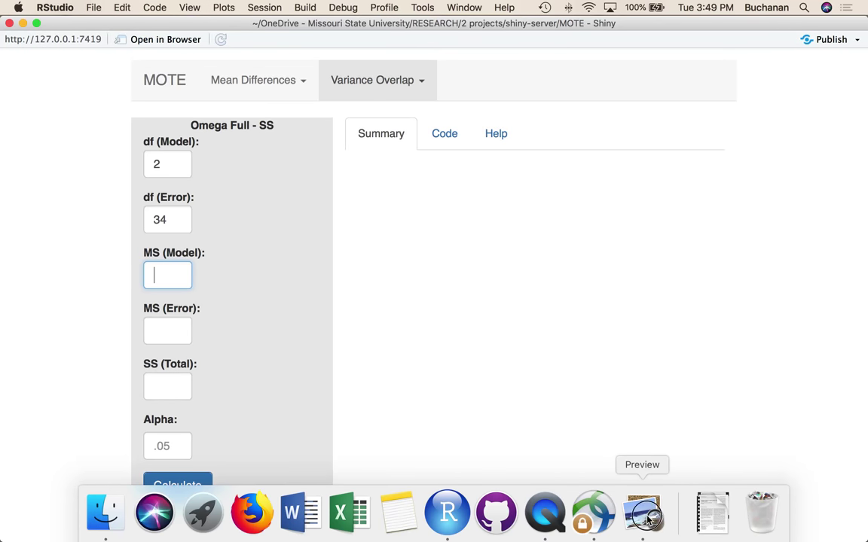
left_click(642, 512)
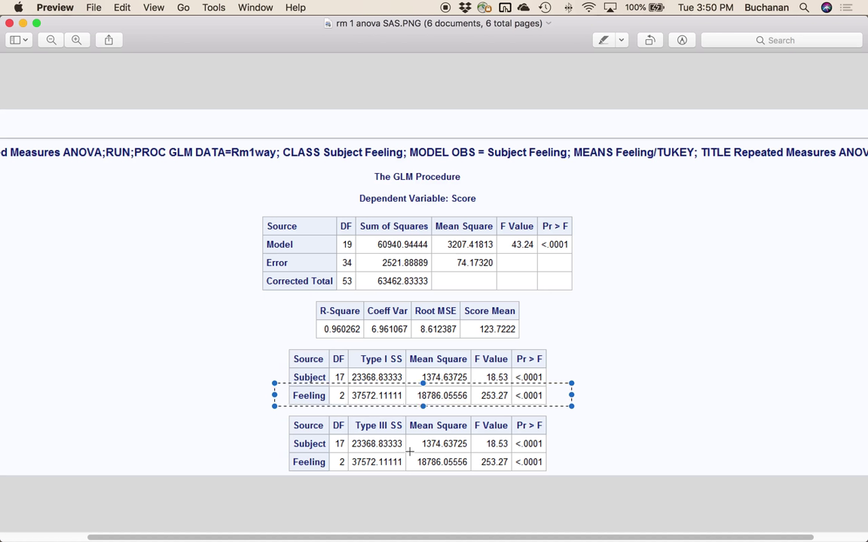
mouse_move(610, 532)
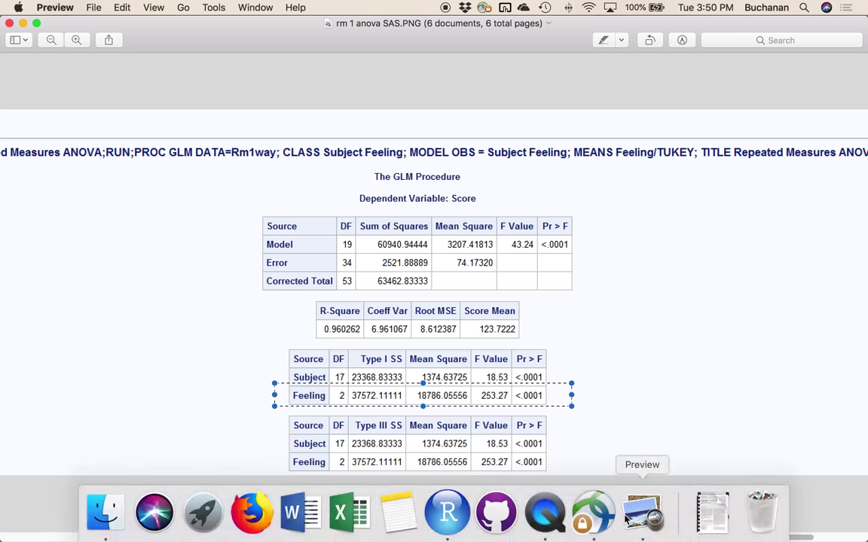
left_click(446, 514)
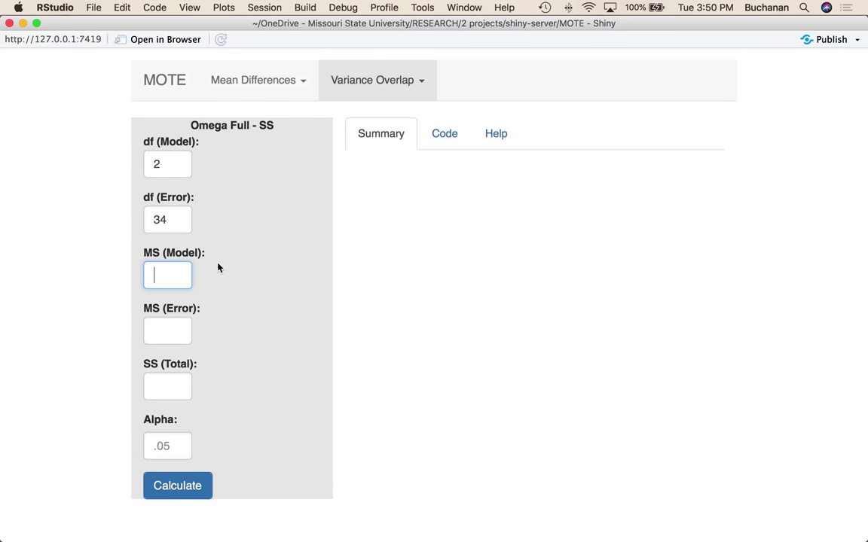
type("18")
type("786")
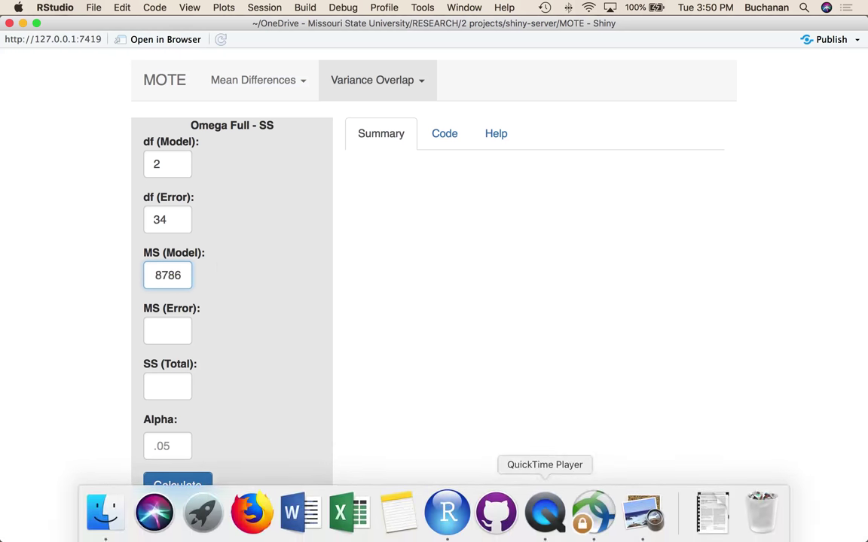
left_click(643, 513)
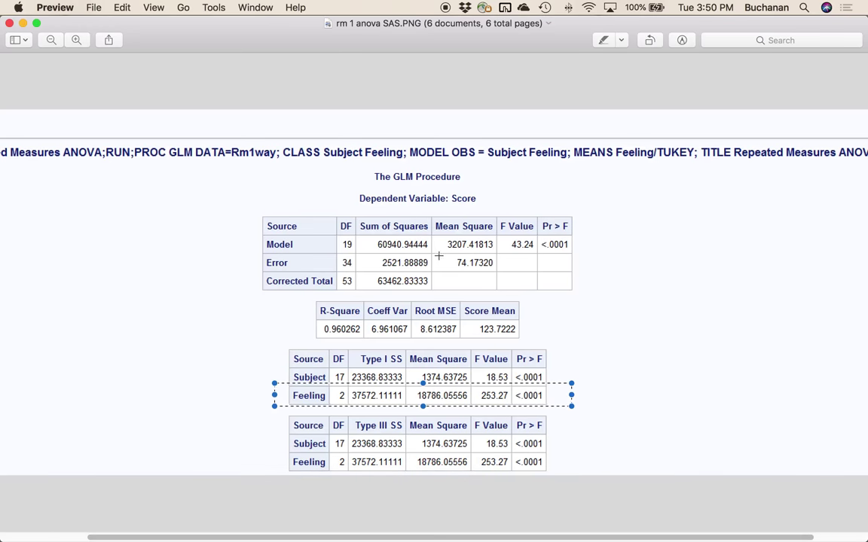
left_click_drag(431, 254, 500, 270)
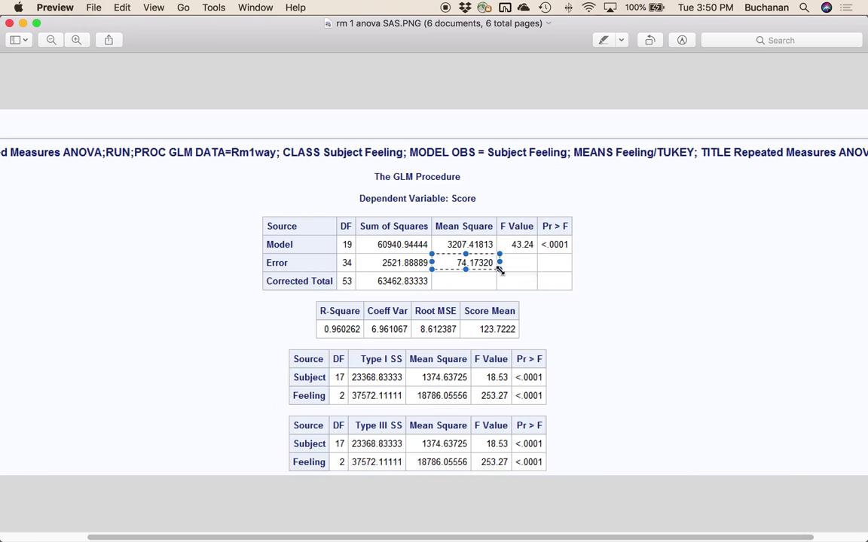
mouse_move(544, 520)
left_click(448, 515)
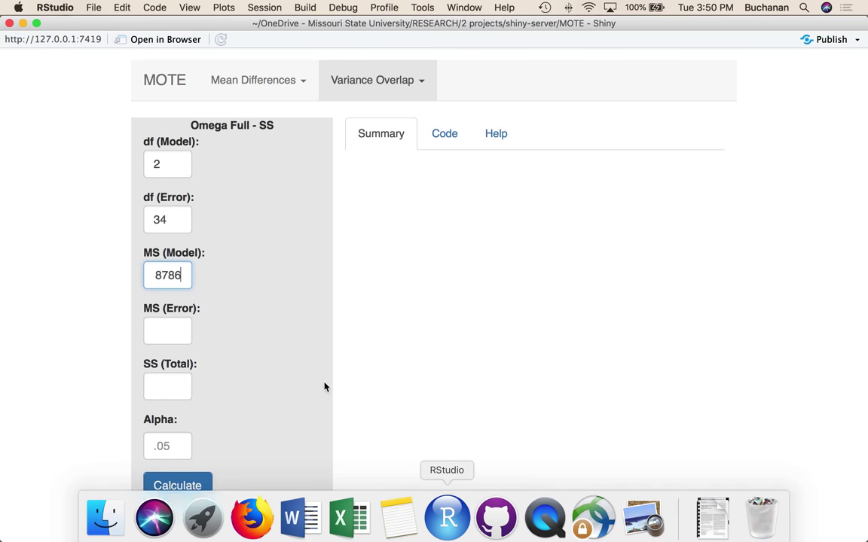
left_click(151, 323)
type("74.17")
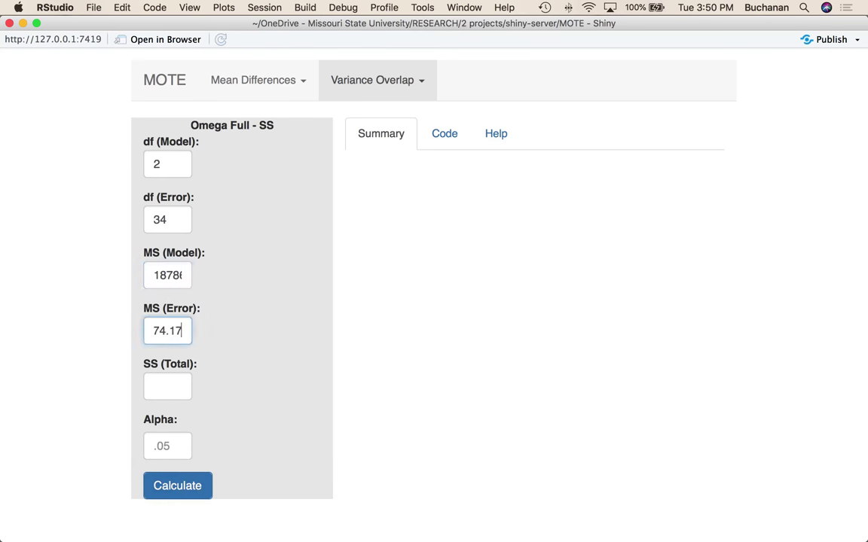
key("Tab")
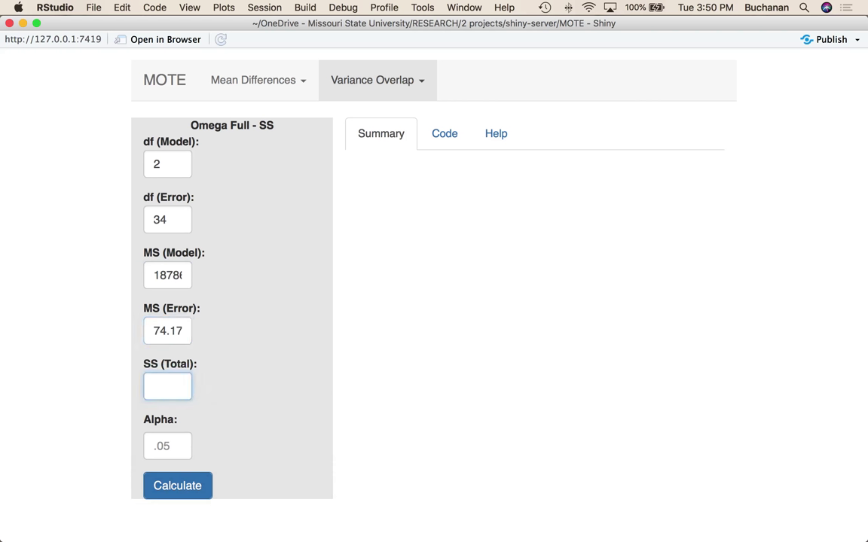
Enter SS (Total) 63463 from the SAS Corrected Total and alpha .05, then calculate omega²
mouse_move(354, 536)
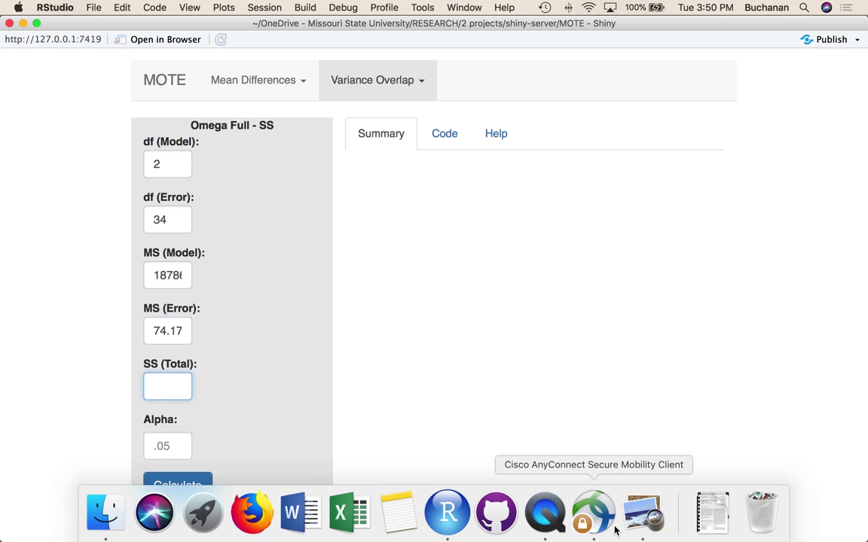
left_click(641, 518)
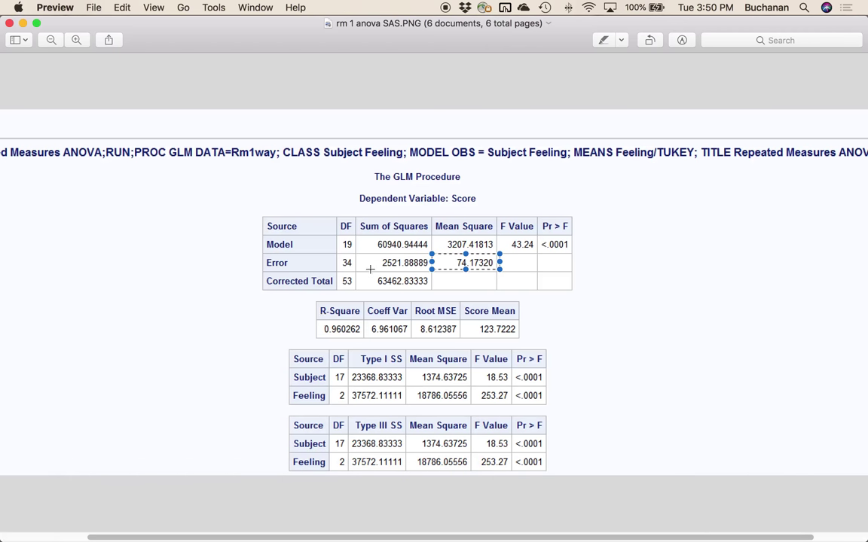
left_click_drag(366, 272, 435, 289)
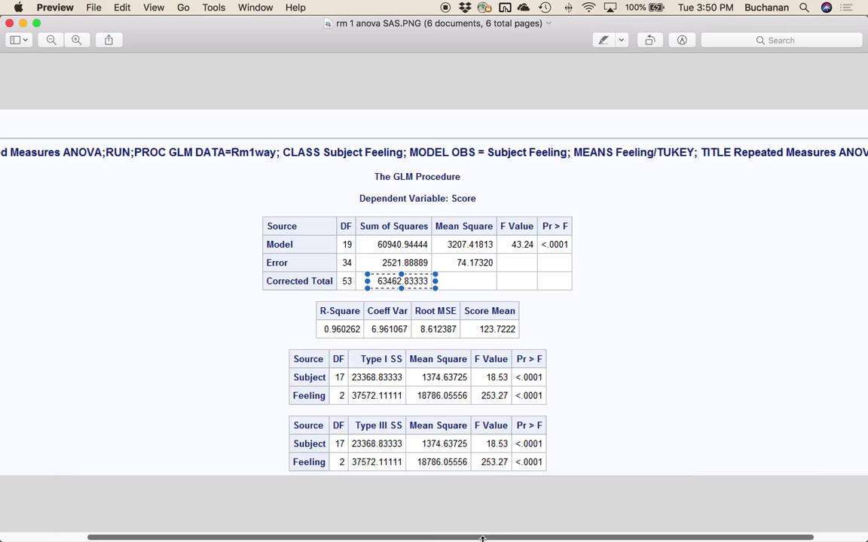
left_click(446, 518)
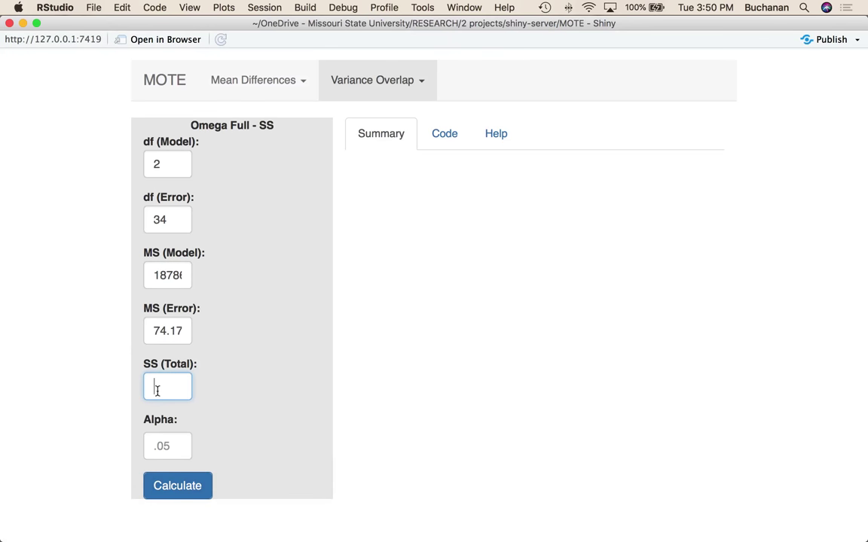
type("63463")
left_click(169, 449)
type(".05")
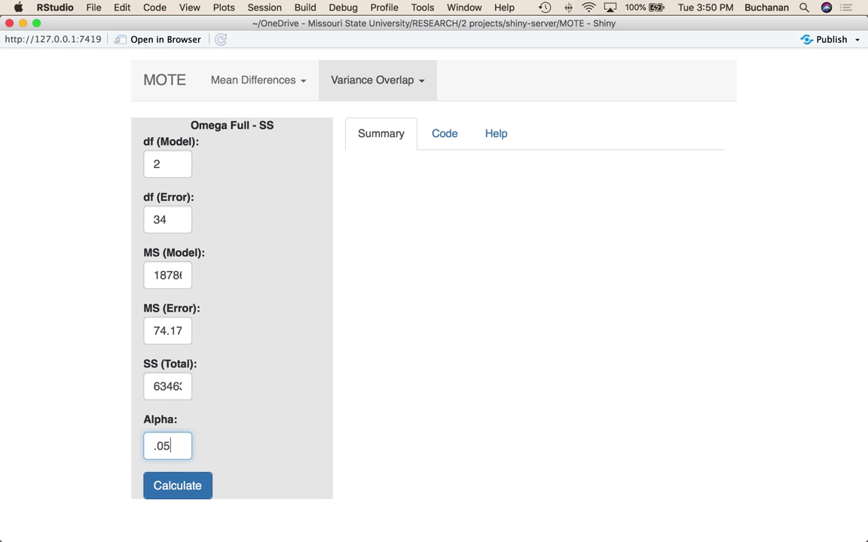
left_click(183, 483)
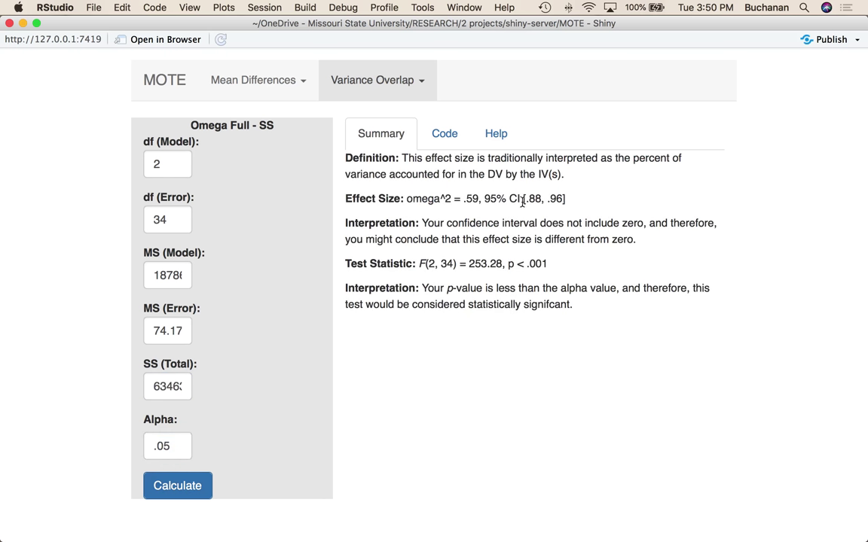
Highlight the omega CI [.88, .96], then scroll the Preview outputs back to the SAS GLM page
left_click_drag(523, 199, 573, 199)
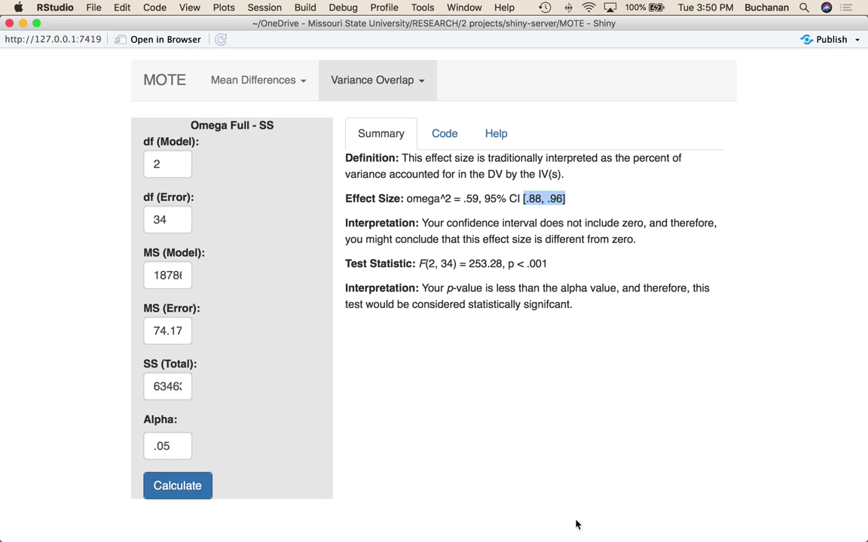
mouse_move(593, 531)
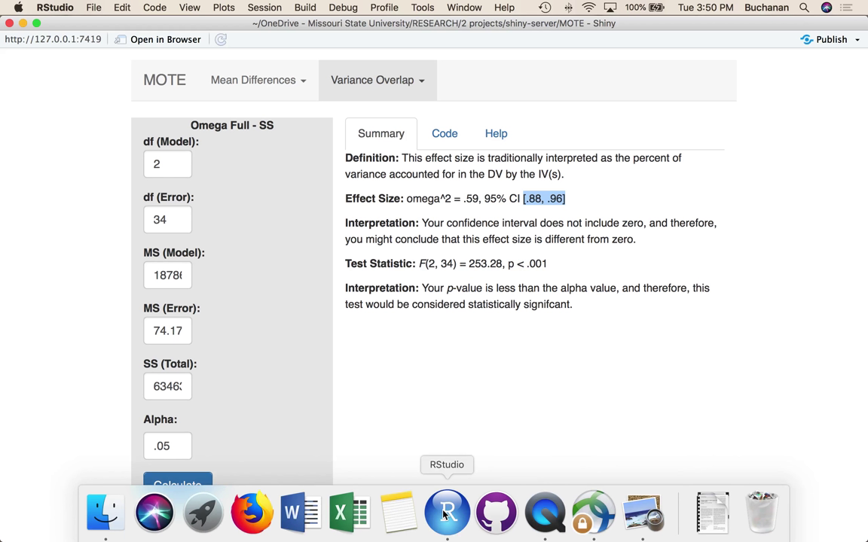
left_click(643, 514)
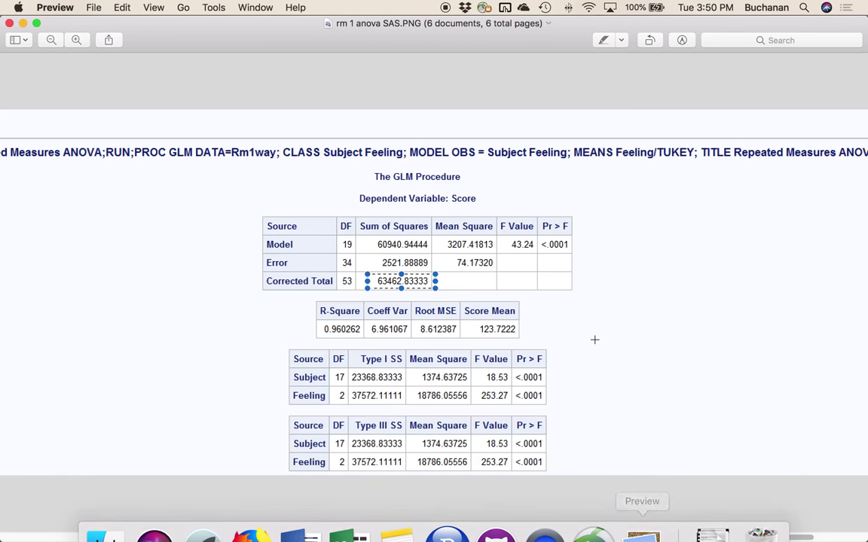
scroll(645, 334, "down", 3)
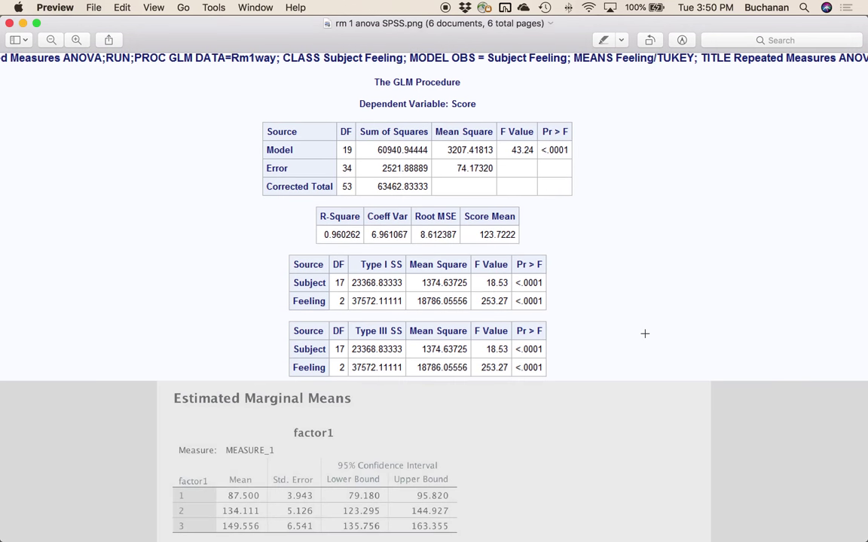
scroll(645, 334, "up", 3)
scroll(645, 334, "down", 3)
scroll(645, 334, "down", 3)
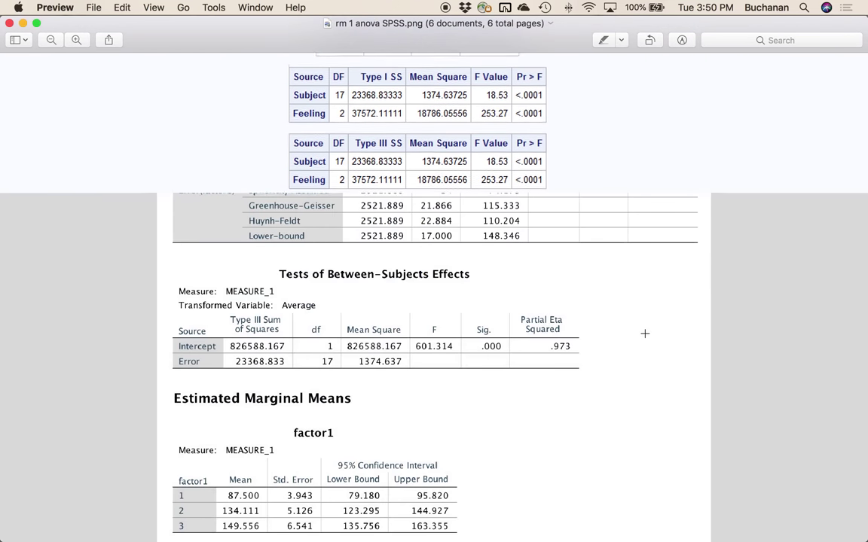
scroll(644, 334, "up", 3)
scroll(645, 334, "down", 5)
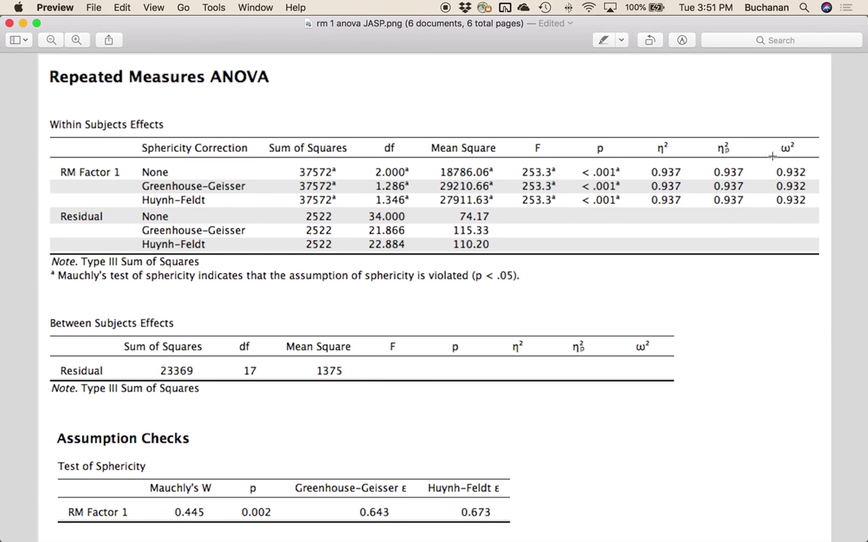
scroll(738, 246, "up", 3)
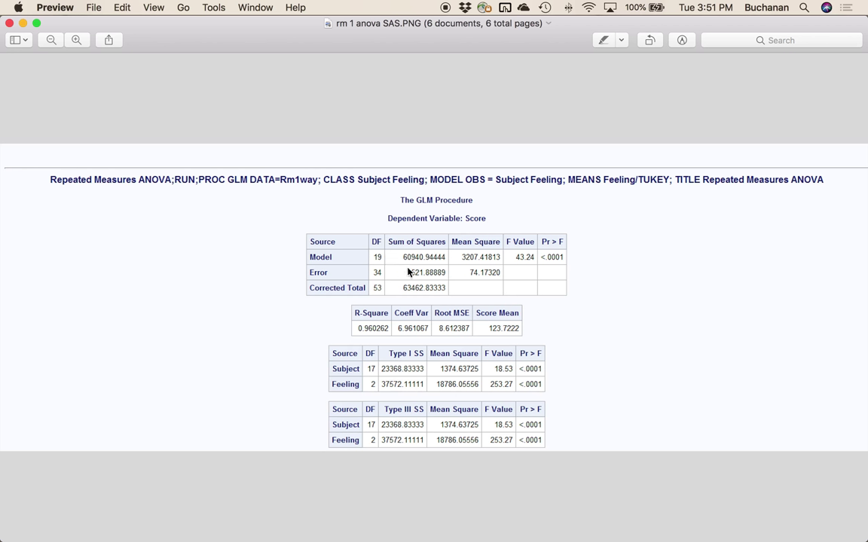
Change SS (Total) to 40094 and recalculate, giving omega² = .93, 95% CI [.88, .96]
mouse_move(542, 531)
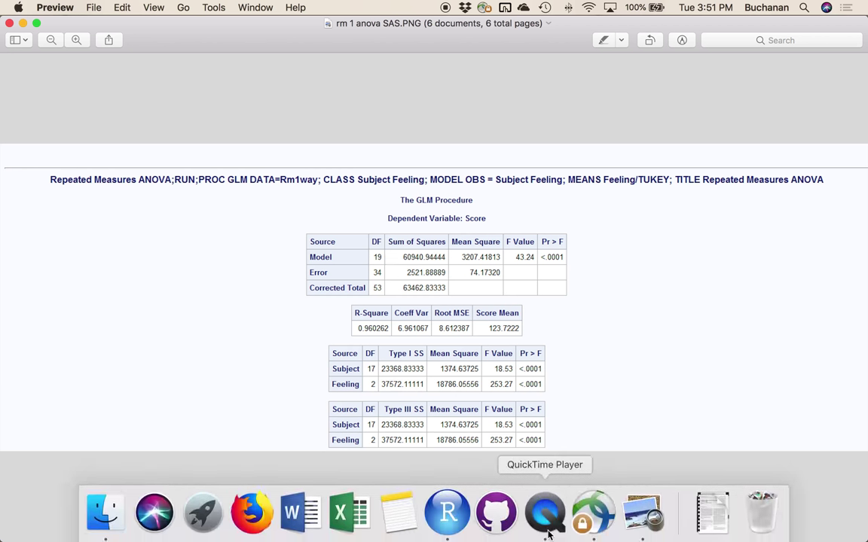
left_click(447, 512)
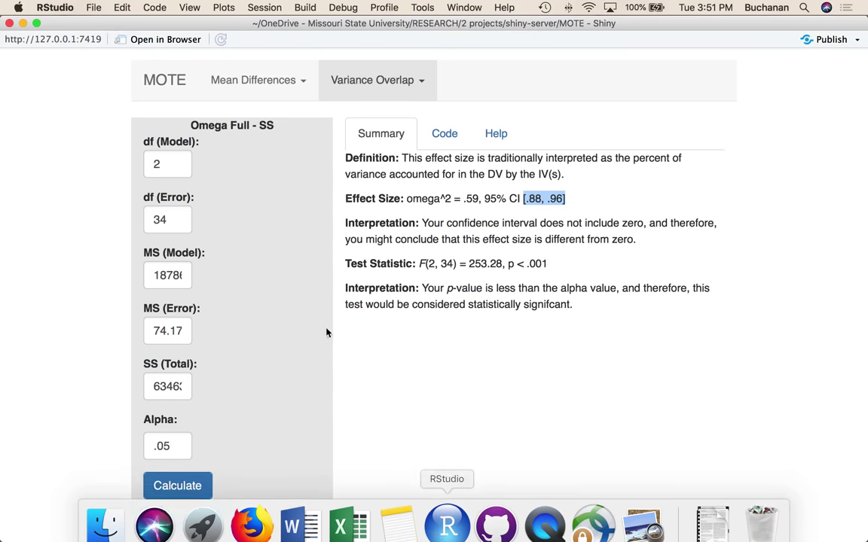
double_click(173, 386)
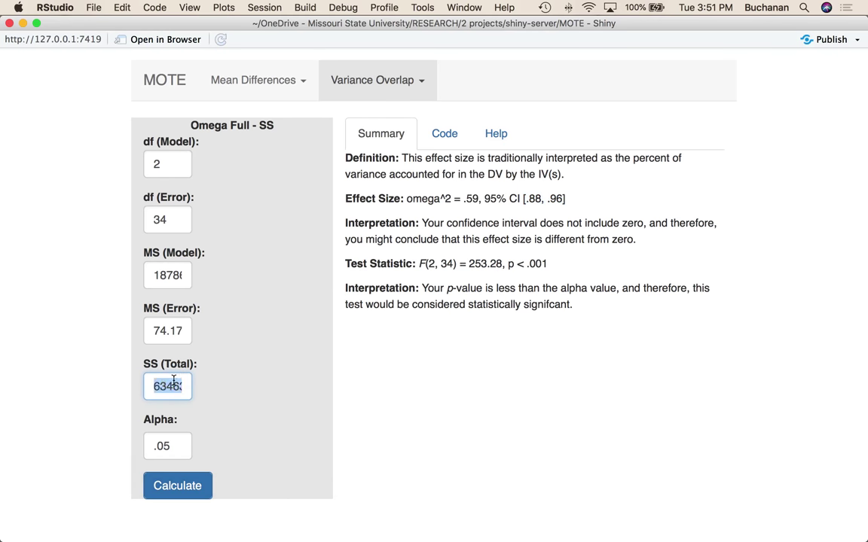
type("40094")
left_click(183, 486)
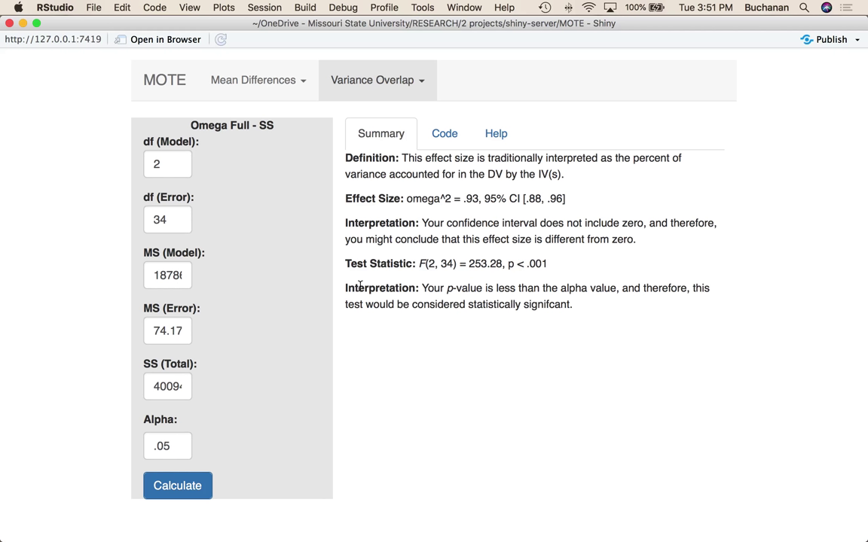
Open the Epsilon Full calculator from Variance Overlap and show its formulas and R code
left_click(403, 89)
left_click(389, 350)
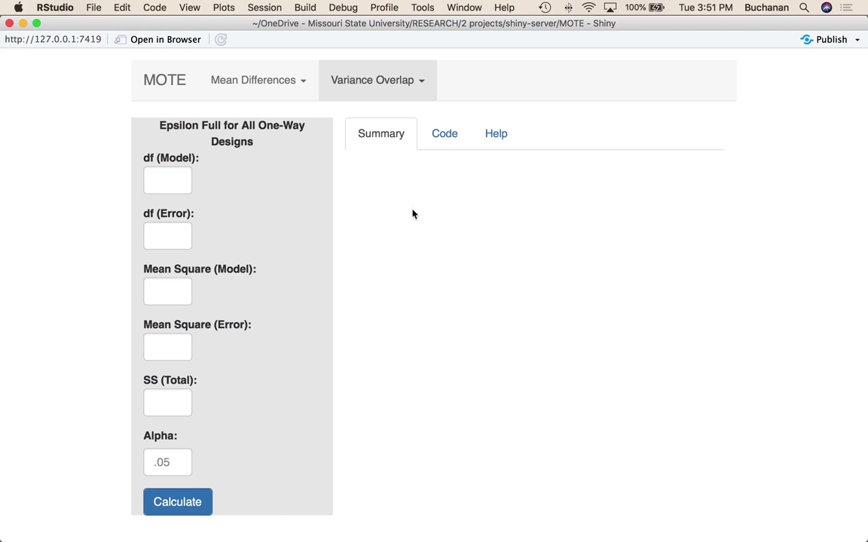
left_click(443, 143)
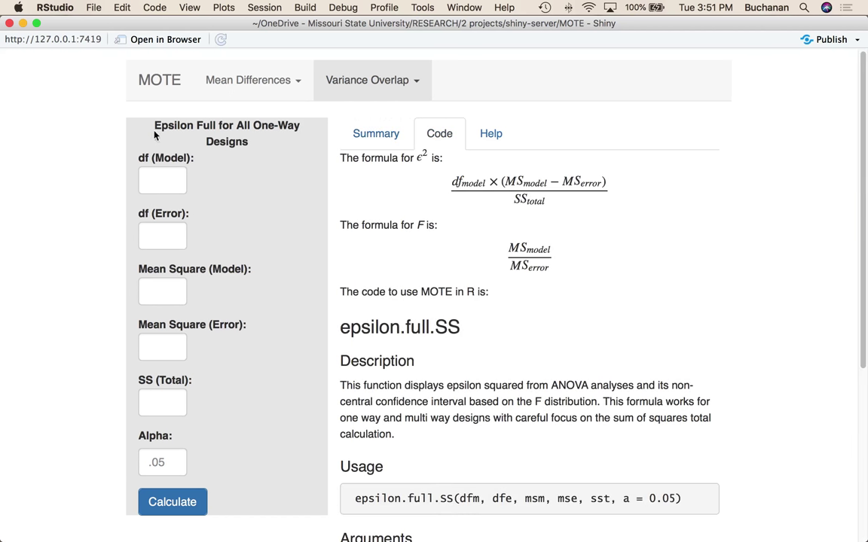
left_click(174, 178)
In the SPSS output, mark the factor1 and error sums of squares (error 2521.889) and mean squares
left_click(639, 515)
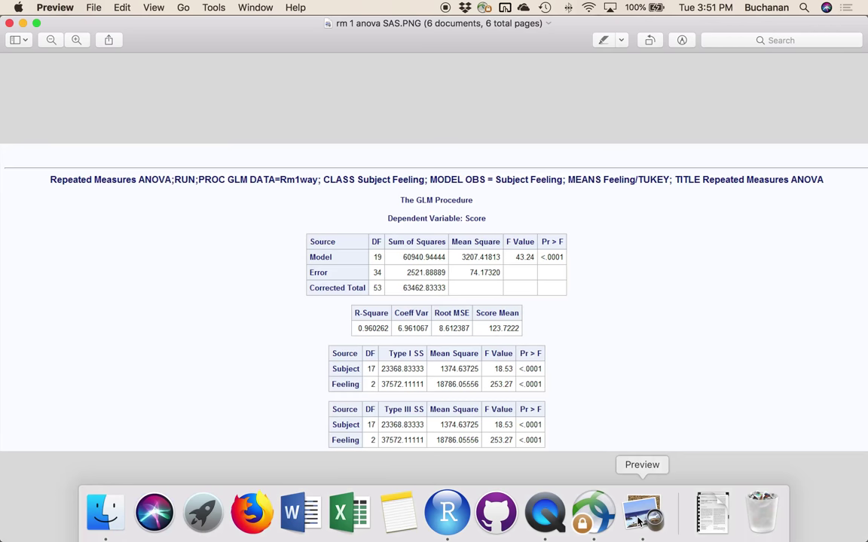
key("Down")
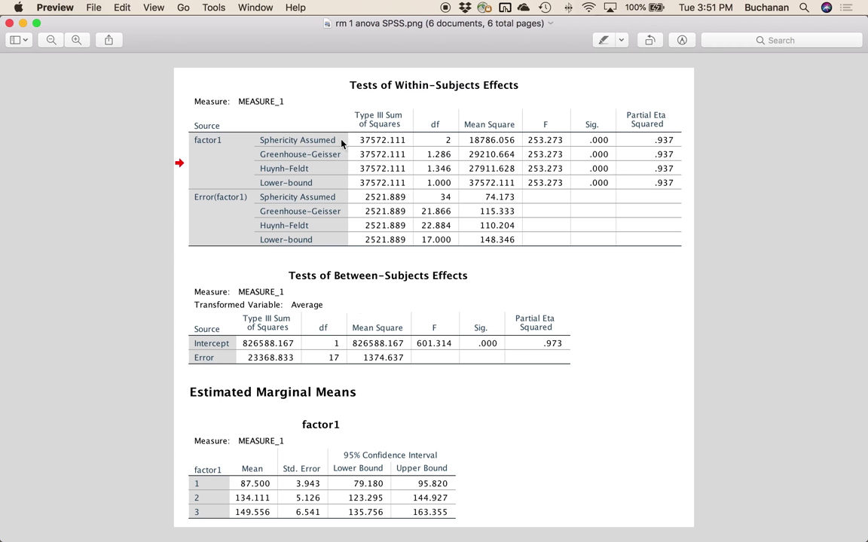
left_click_drag(341, 122, 416, 151)
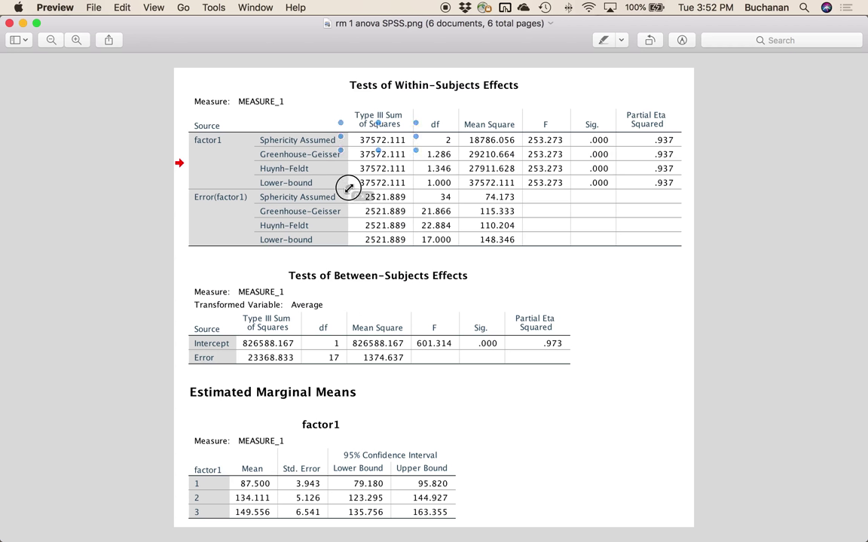
left_click_drag(348, 188, 422, 204)
left_click_drag(458, 124, 522, 148)
left_click_drag(460, 184, 523, 205)
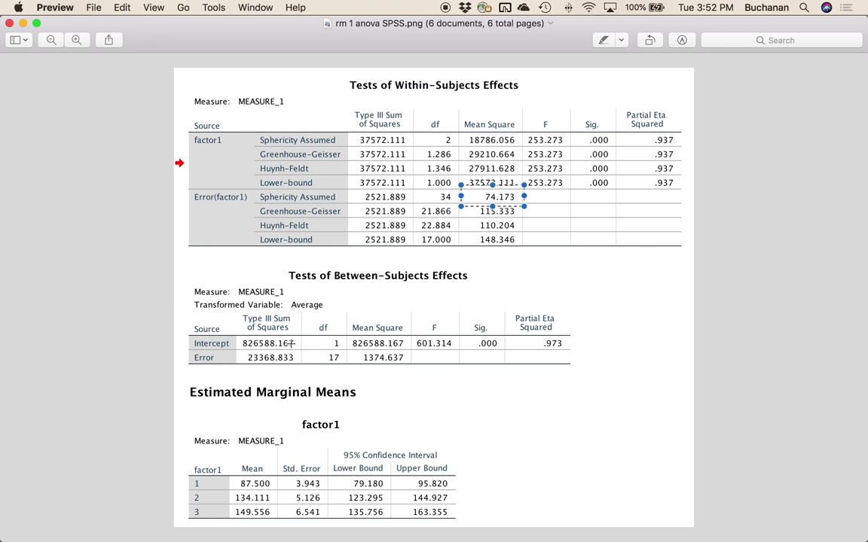
left_click_drag(235, 344, 304, 367)
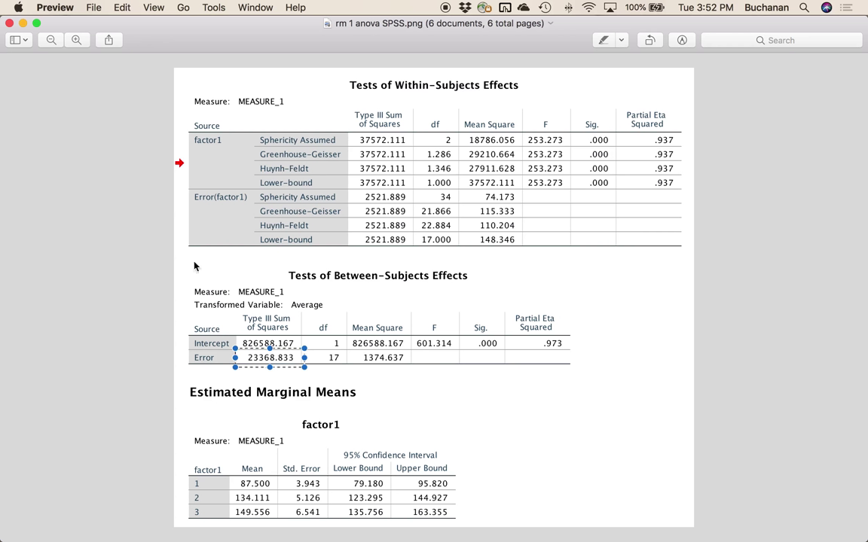
Enter df 2 and 34 in the Epsilon calculator
mouse_move(493, 531)
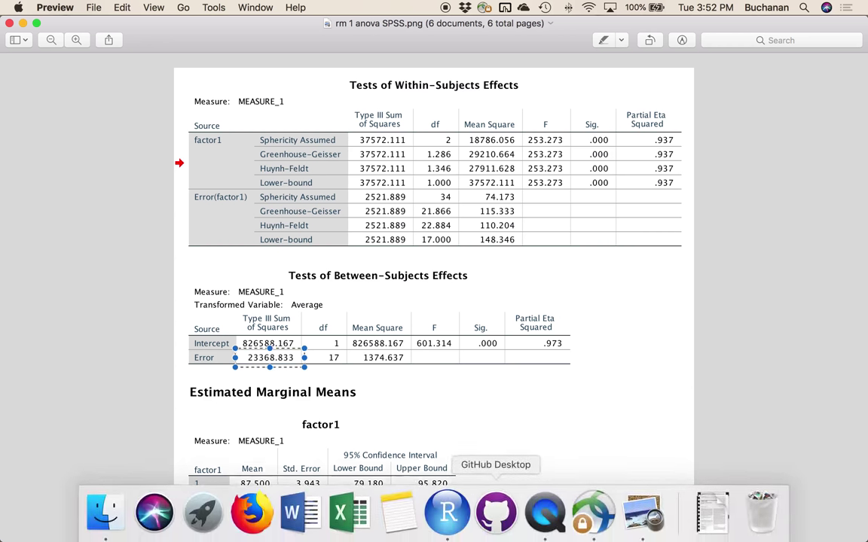
left_click(455, 527)
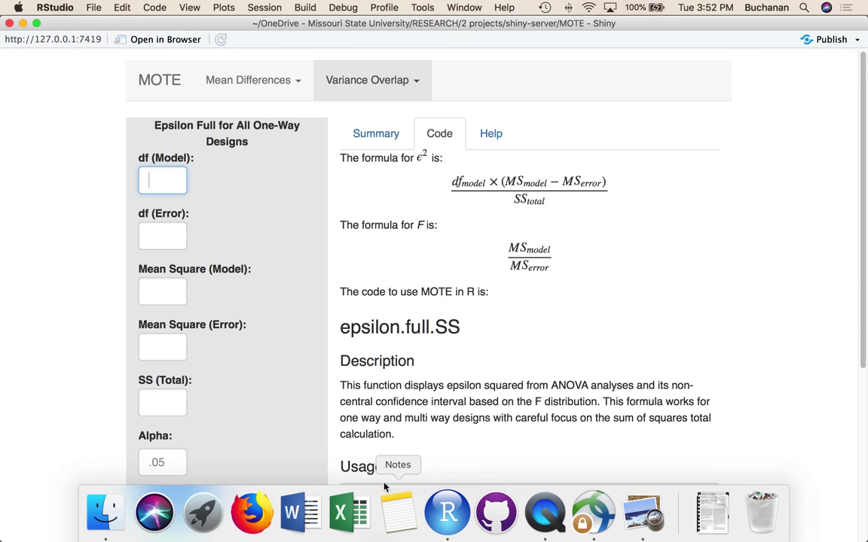
type("2")
key("Tab")
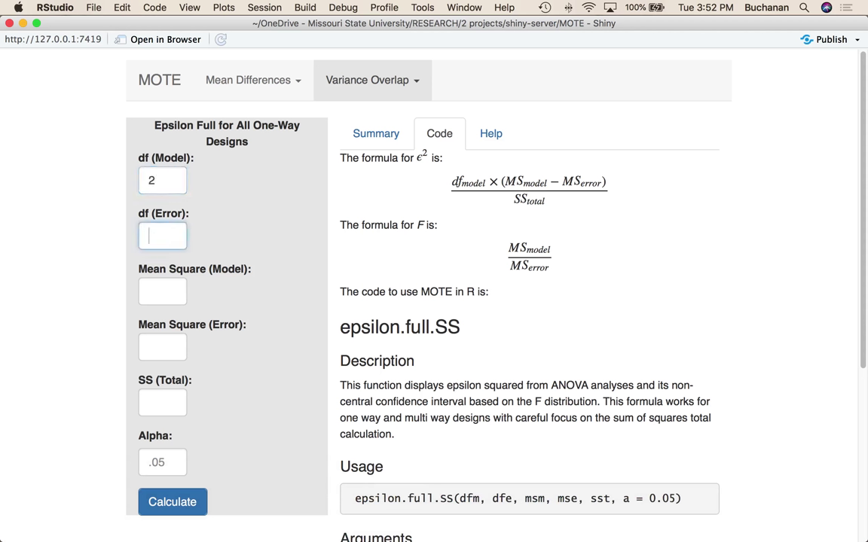
type("34")
key("Tab")
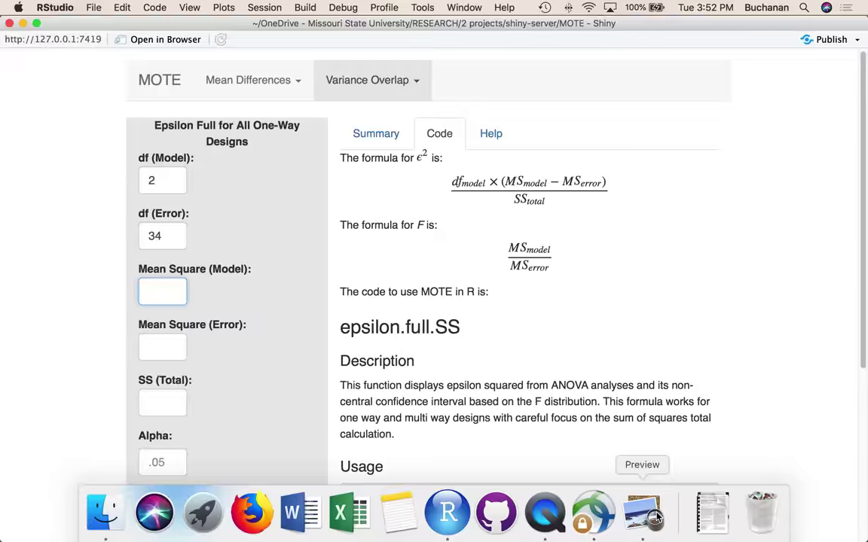
Enter mean squares about 18786 and 74, SS (Total) 40094 and alpha .05, then calculate epsilon²
left_click(641, 524)
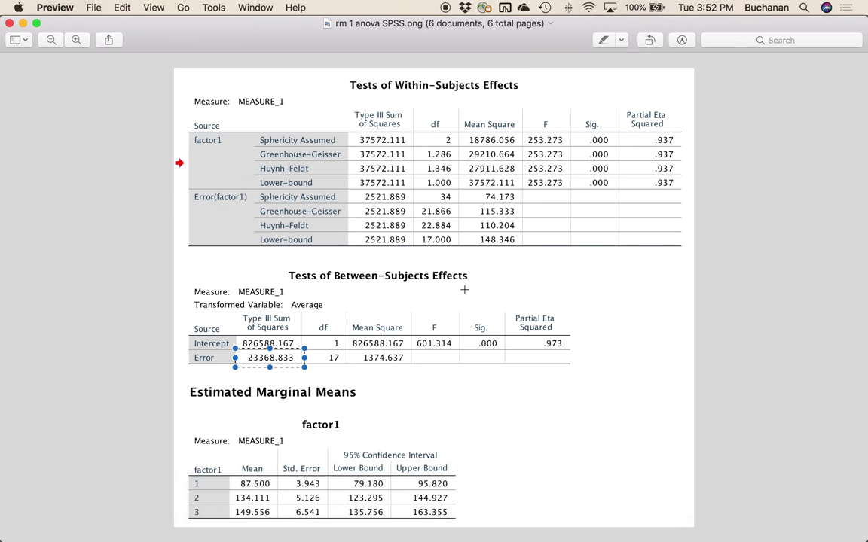
mouse_move(420, 533)
left_click(447, 516)
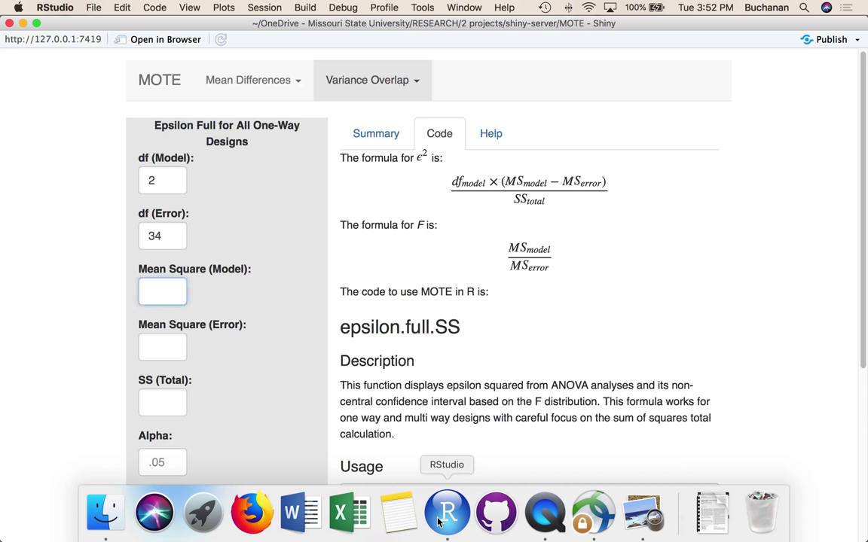
type("187866")
key("Tab")
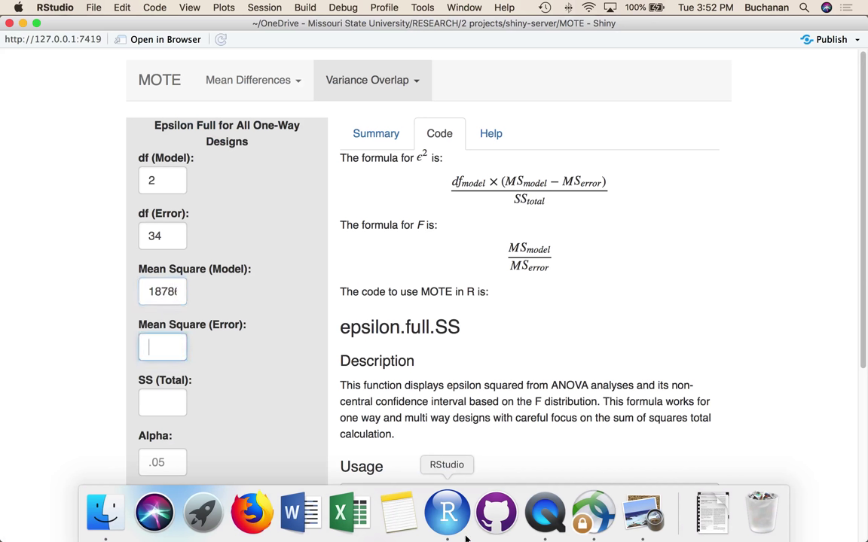
type("74")
key("Tab")
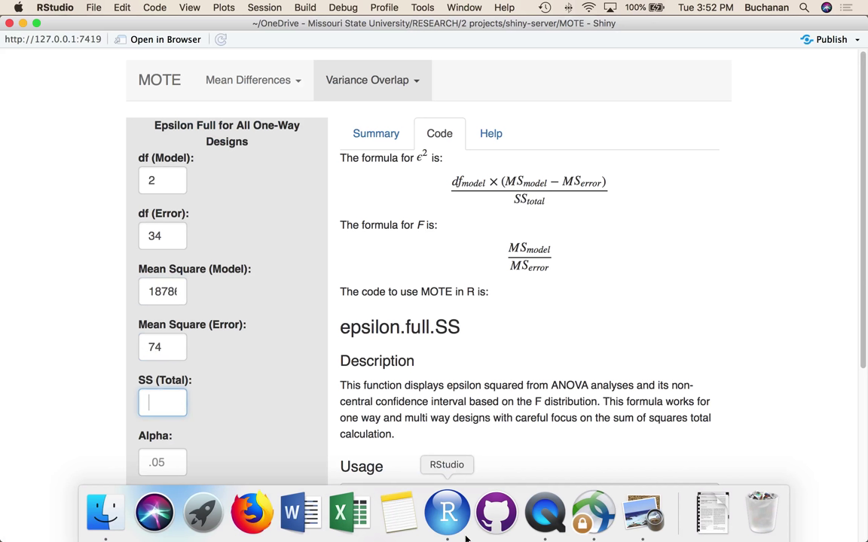
type("40088.0094")
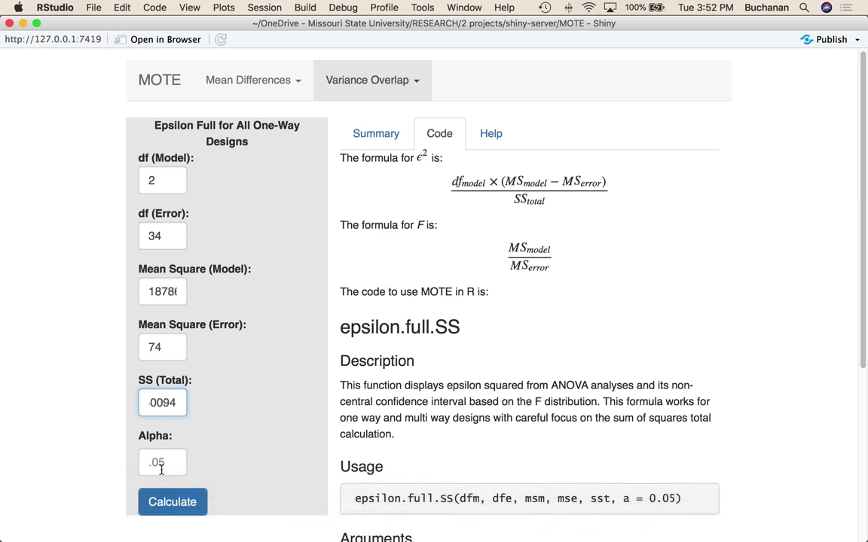
key("Tab")
type(".05")
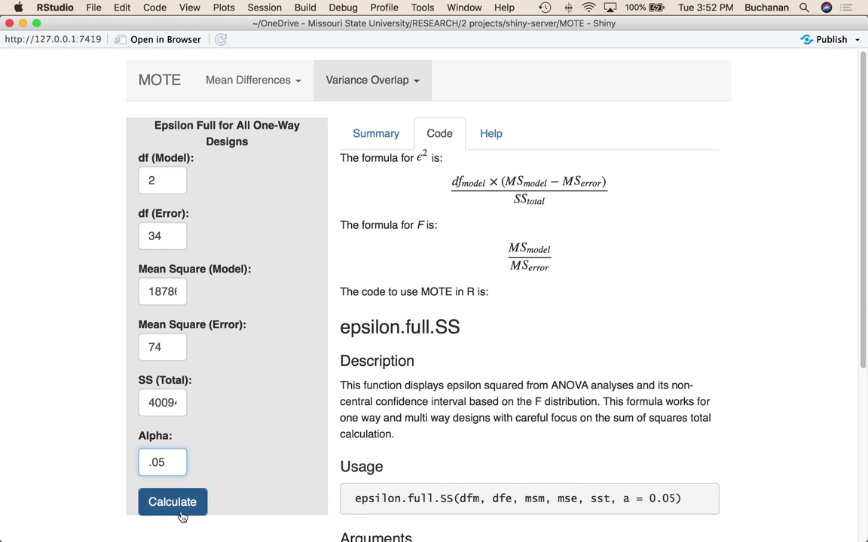
left_click(190, 505)
Show the epsilon summary: epsilon² = .93, 95% CI [.88, .96], significant at alpha .05
left_click(374, 135)
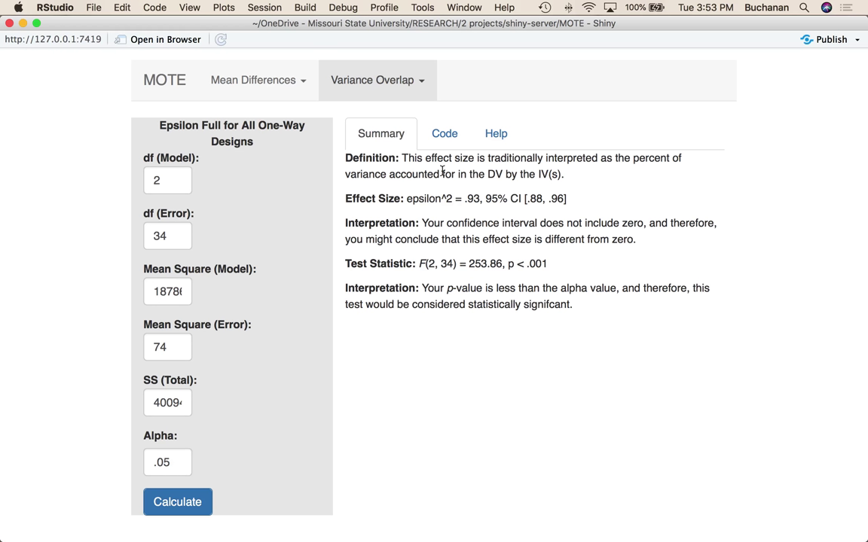
Open the Variance Overlap menu to list its effect size calculators, d to r through Chi-square Odds
left_click(392, 99)
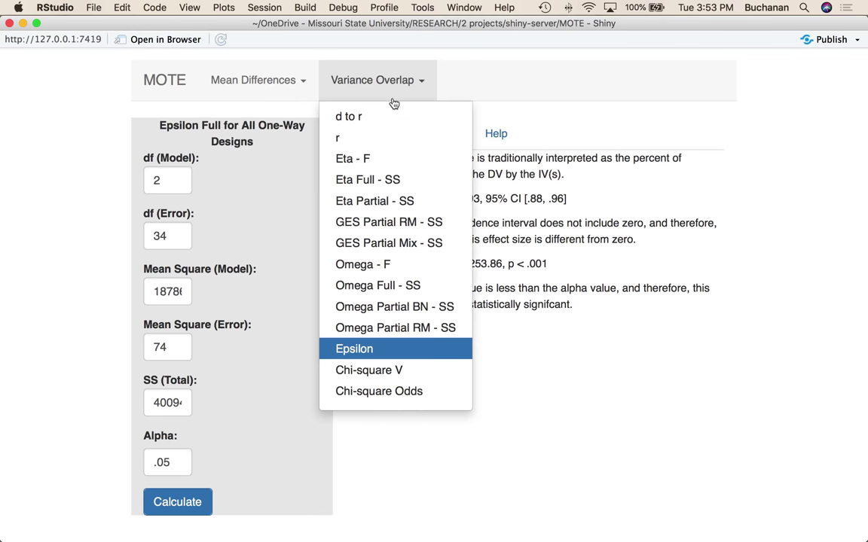